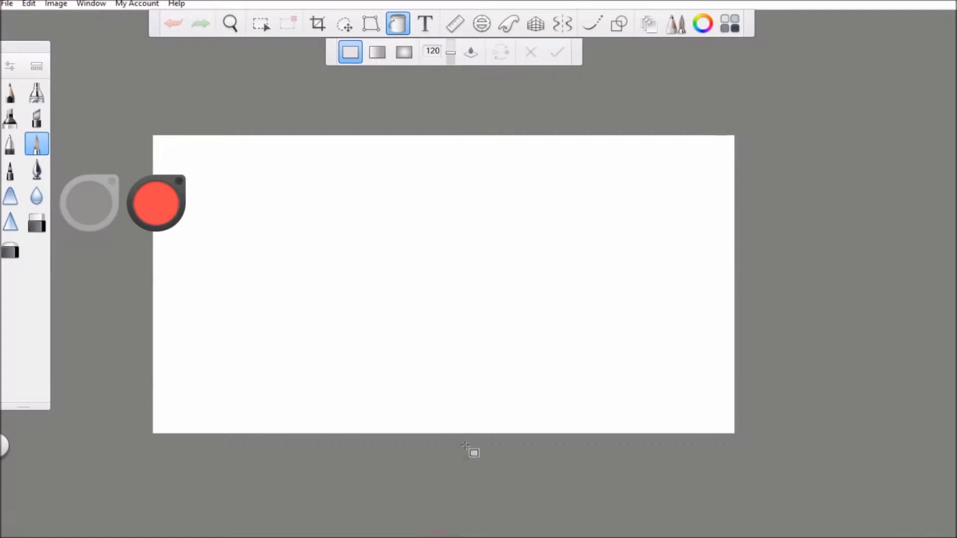
Turn on mirror symmetry about the canvas's vertical centre line and enable Steady Stroke
left_click(562, 24)
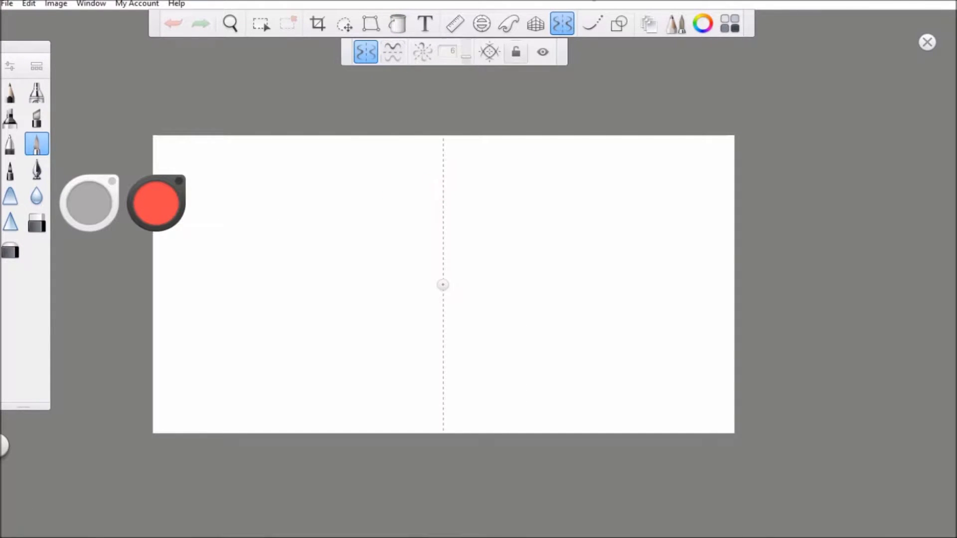
left_click(593, 23)
mouse_move(438, 216)
left_mouse_down()
mouse_move(476, 165)
mouse_move(529, 160)
mouse_move(598, 192)
mouse_move(616, 237)
left_mouse_up()
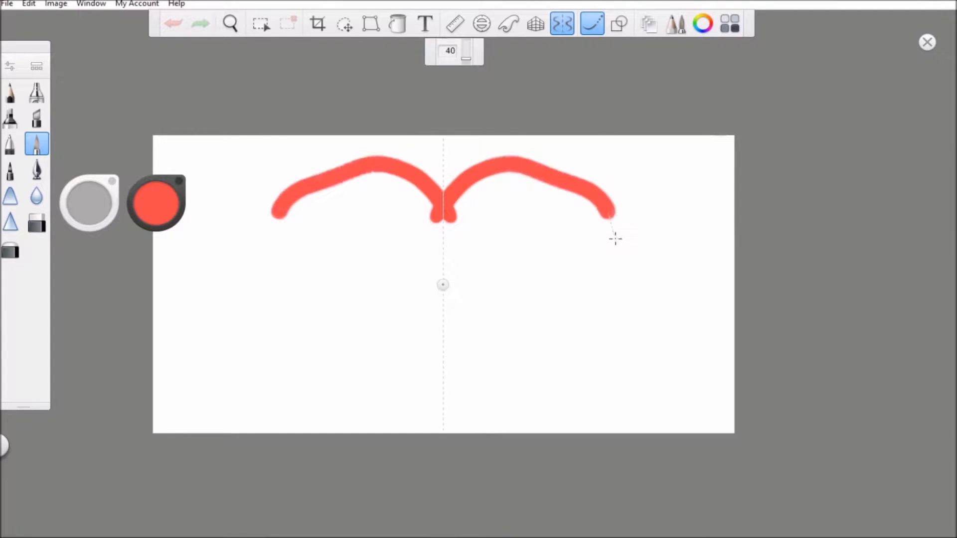
key("ctrl+z")
mouse_move(438, 188)
left_mouse_down()
mouse_move(476, 160)
mouse_move(553, 193)
mouse_move(575, 271)
mouse_move(519, 367)
mouse_move(441, 448)
left_mouse_up()
key("ctrl+z")
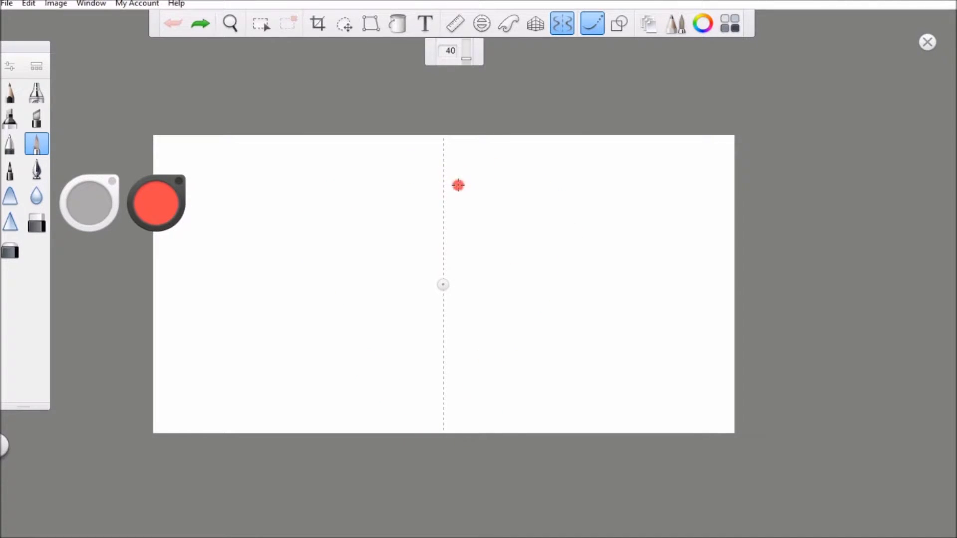
Draw a mirrored red heart outline about the centre line with Steady Stroke at 40 and flood-fill its interior solid red
mouse_move(441, 181)
left_mouse_down()
mouse_move(468, 154)
mouse_move(521, 169)
mouse_move(537, 265)
mouse_move(431, 404)
left_mouse_up()
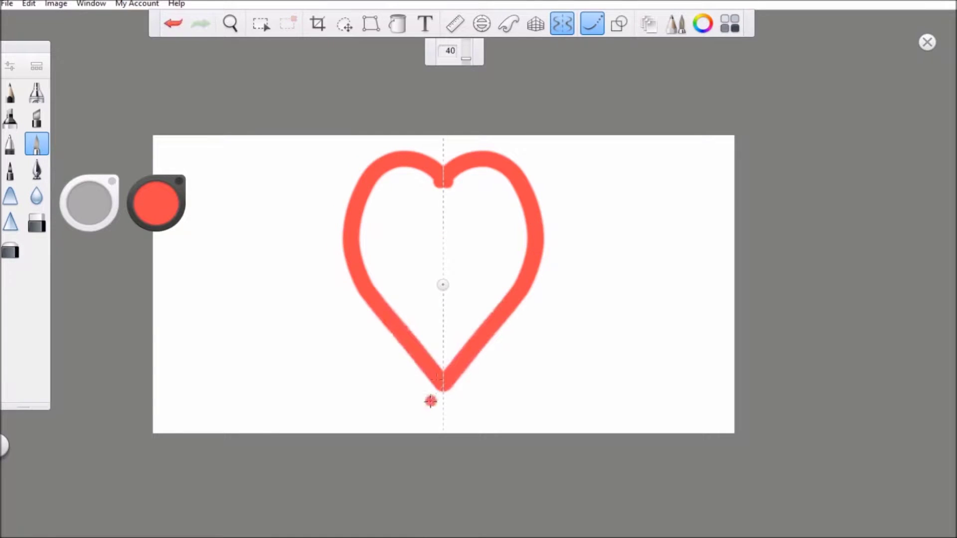
left_click(562, 24)
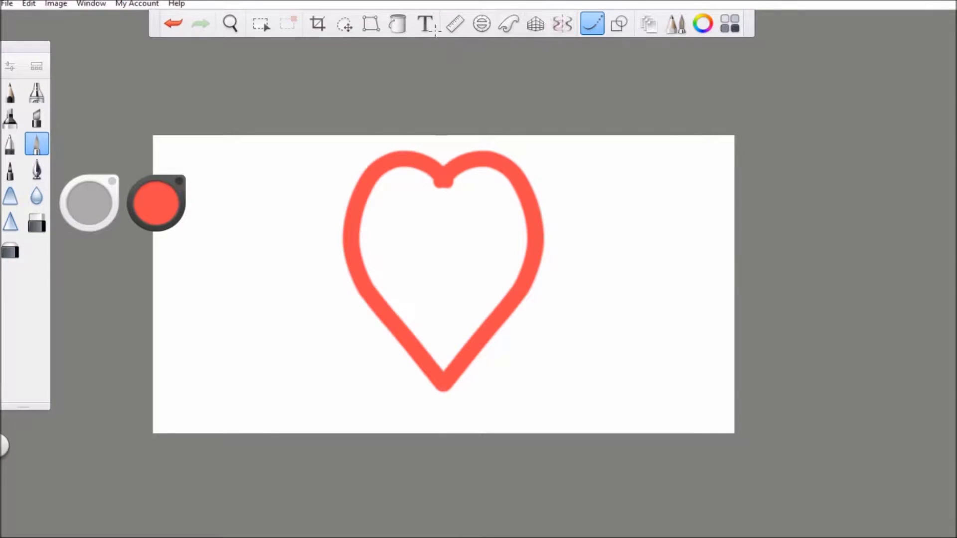
left_click(593, 24)
left_click(398, 24)
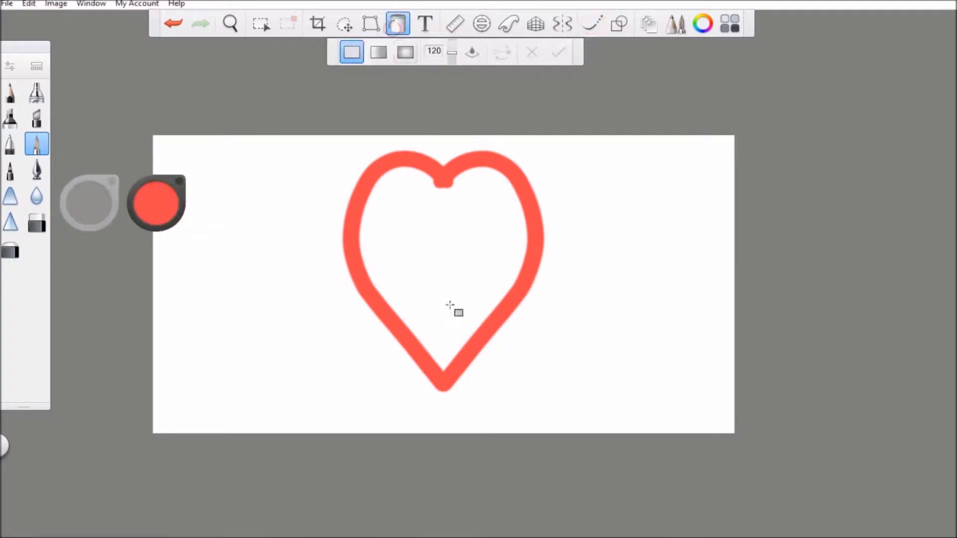
left_click(457, 321)
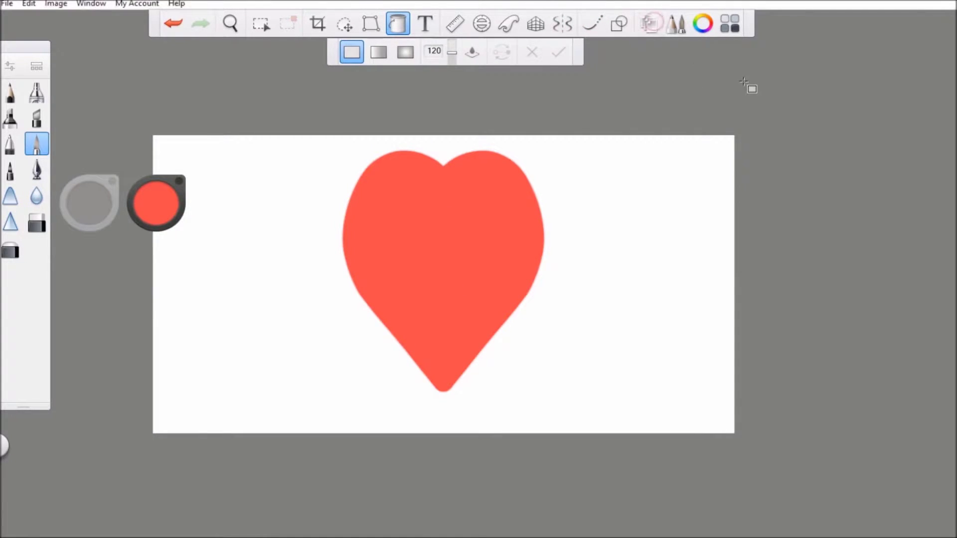
Show the layer list beside the canvas and hide the Background layer to leave the heart on transparency
left_click(648, 24)
left_click_drag(615, 85, 851, 113)
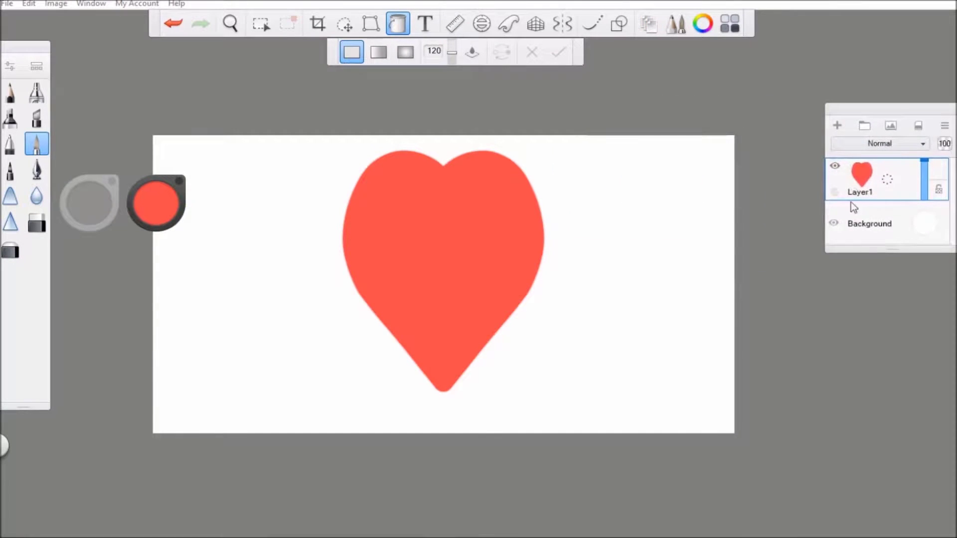
left_click(834, 222)
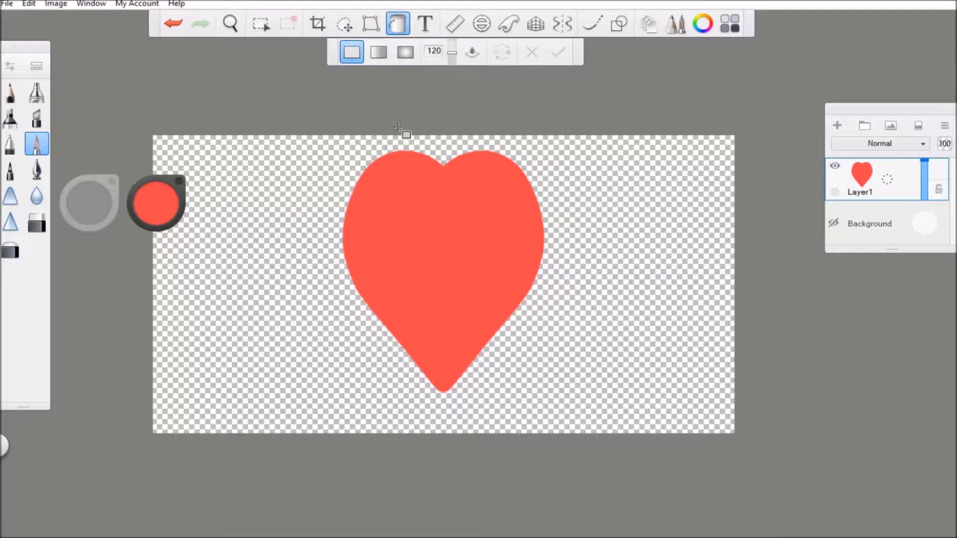
Save the drawing to the Desktop as a TIFF file named Heart
left_click(8, 4)
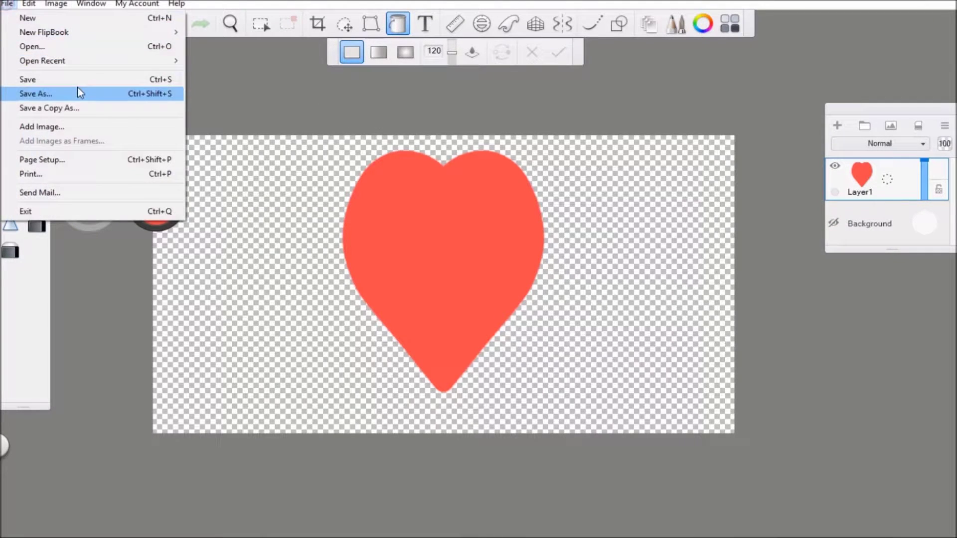
left_click(72, 93)
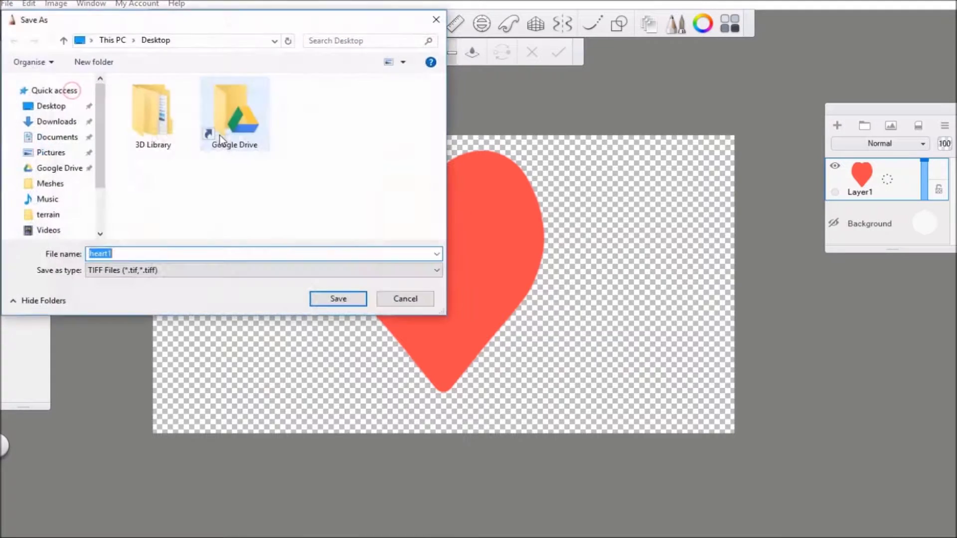
type("Hea")
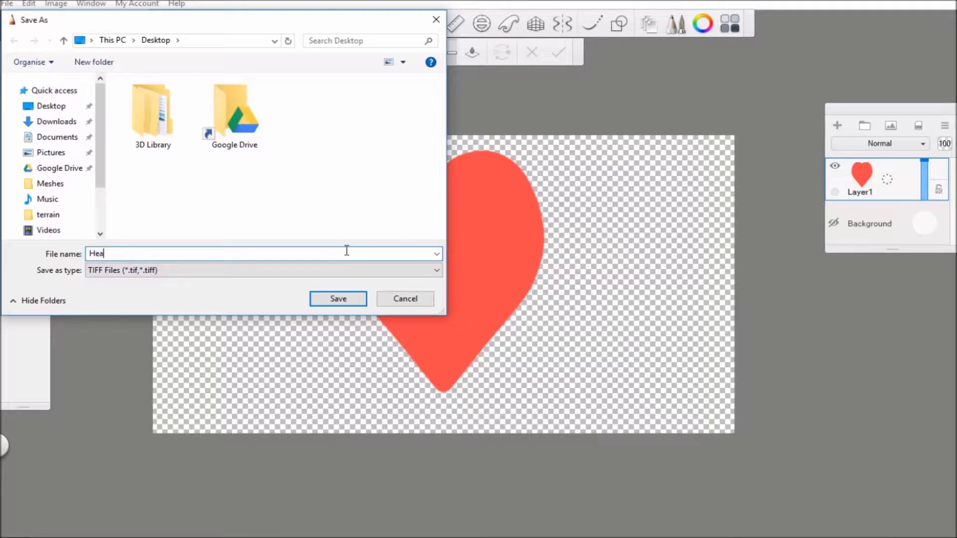
left_click(353, 302)
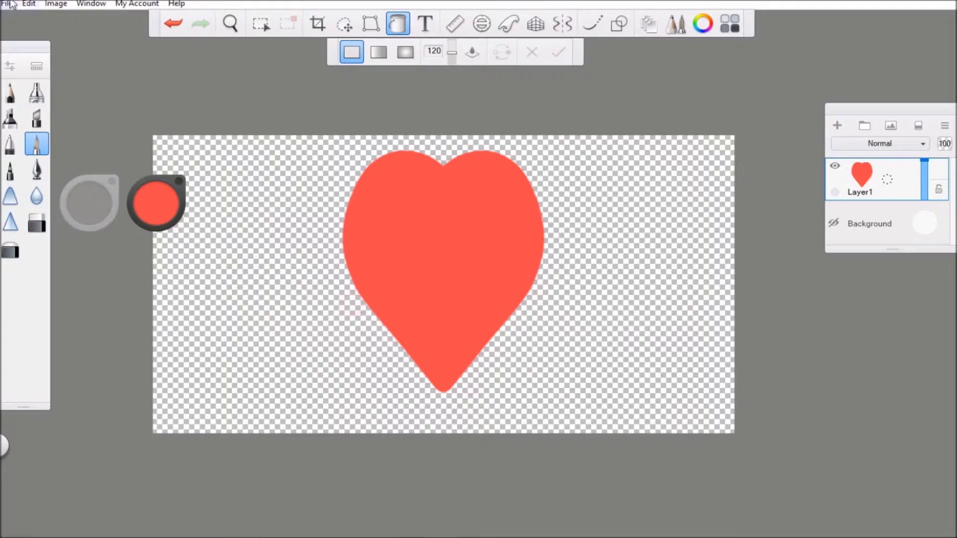
Save another version of the drawing to the Desktop as a PNG file named Heart1
left_click(7, 4)
left_click(72, 93)
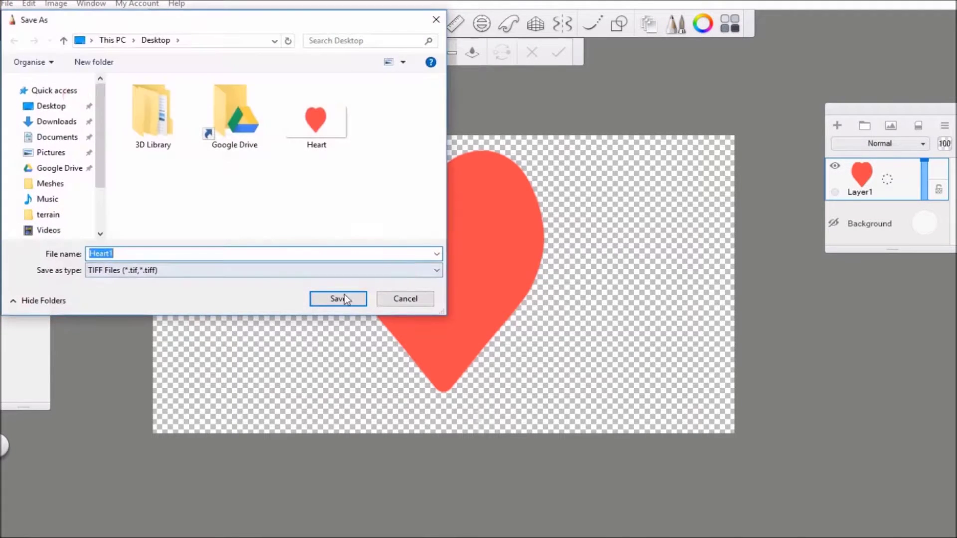
left_click(233, 272)
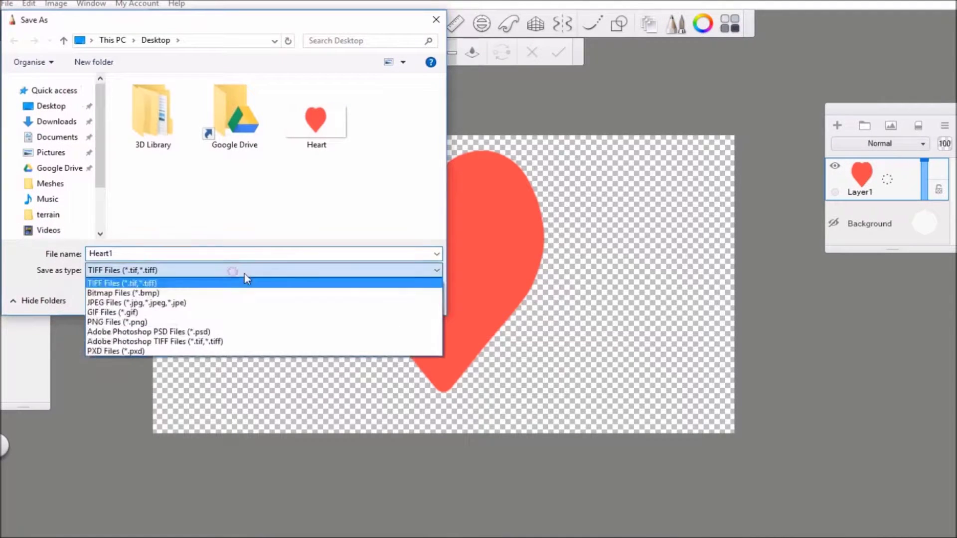
left_click(174, 323)
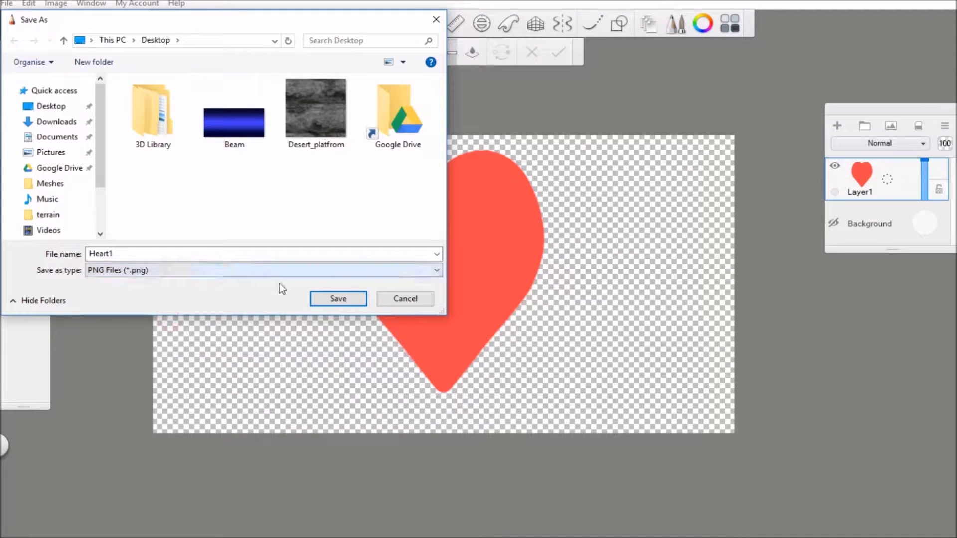
left_click(340, 299)
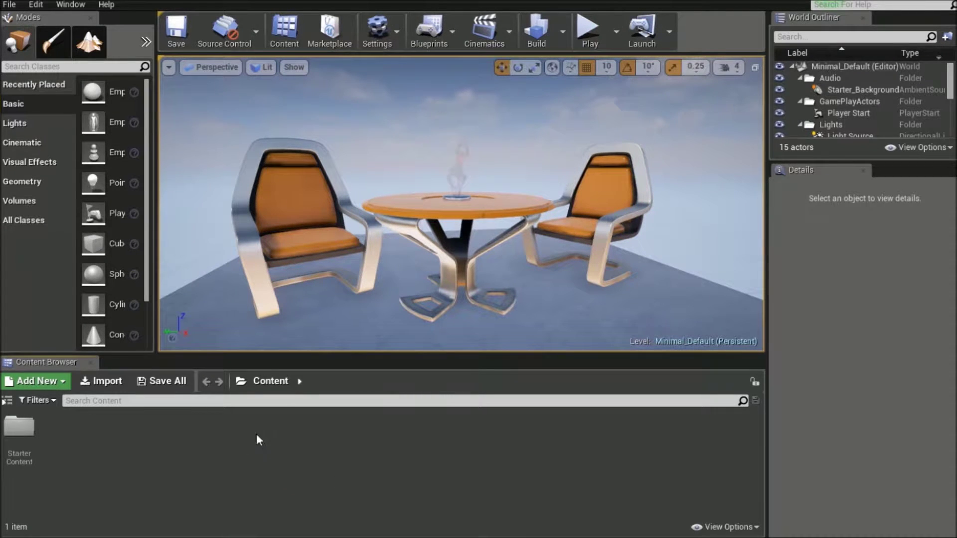
Switch to Unreal Editor and import the Heart1 PNG from the Desktop into the Content folder
left_click(111, 386)
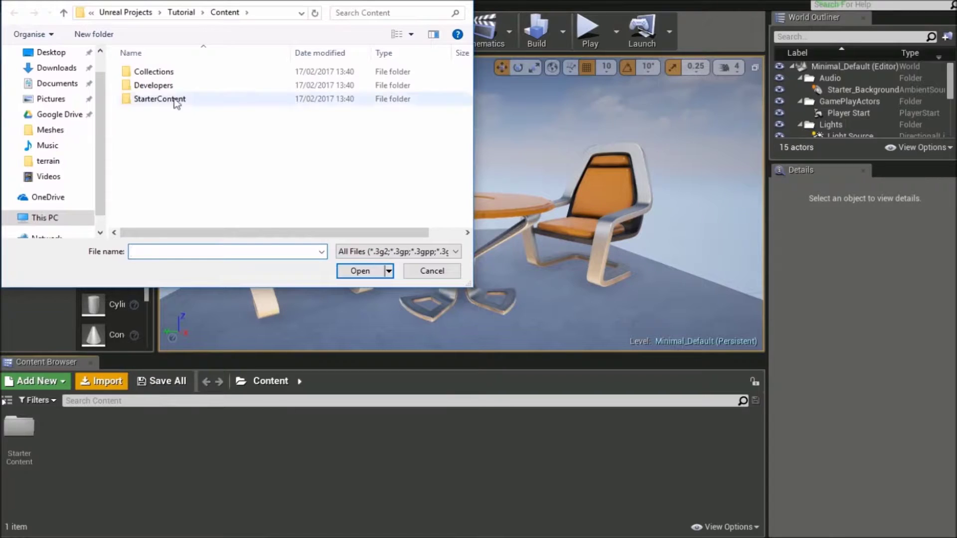
left_click(53, 55)
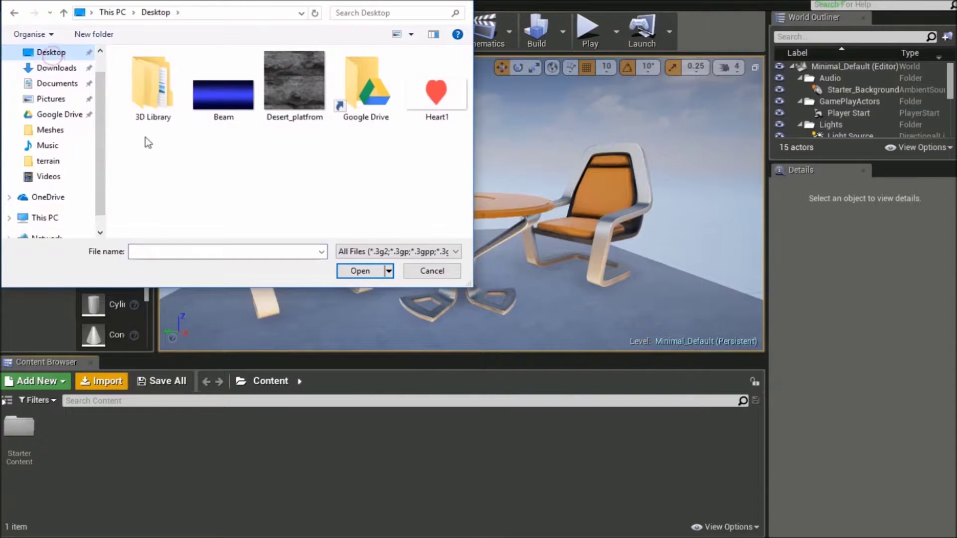
double_click(432, 103)
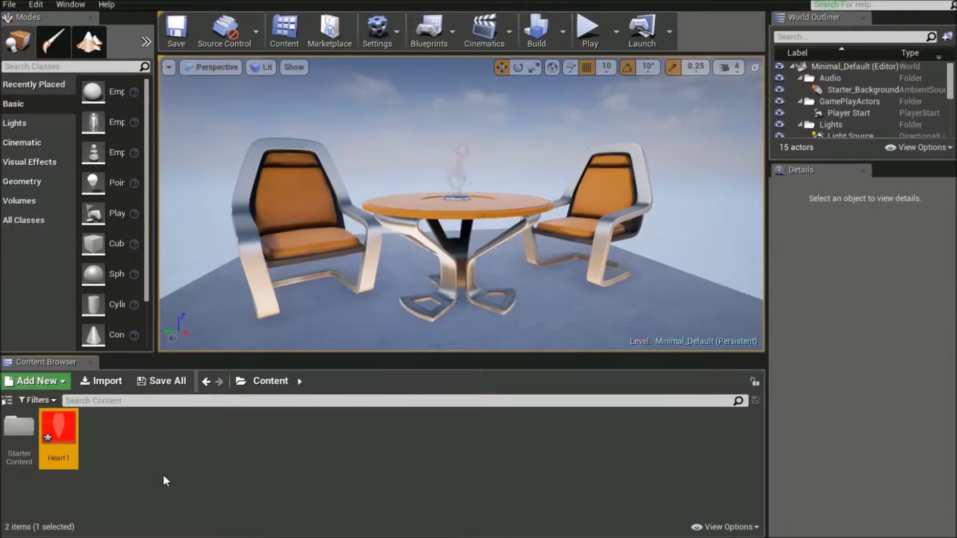
Create a material from the Heart1 texture, keeping the suggested name Heart1_Mat
mouse_move(59, 429)
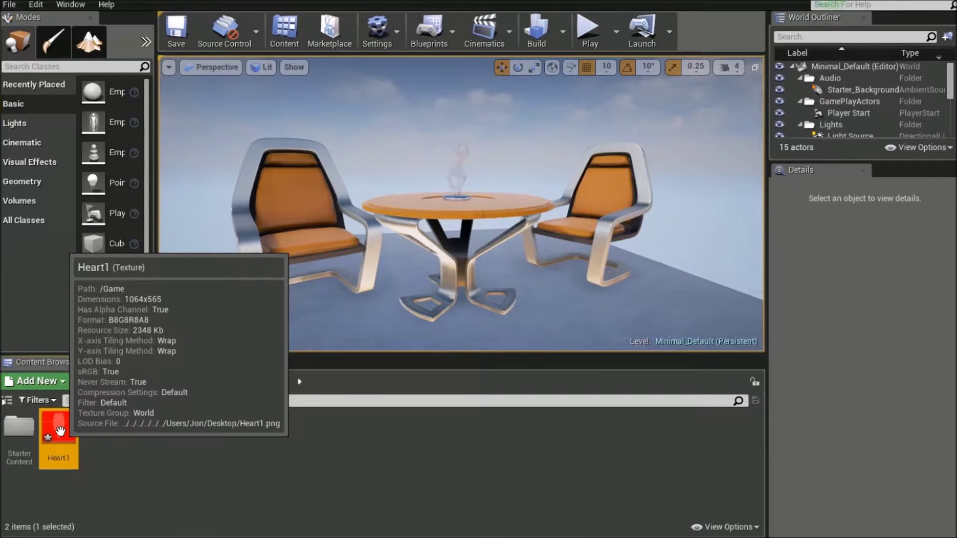
right_click(60, 429)
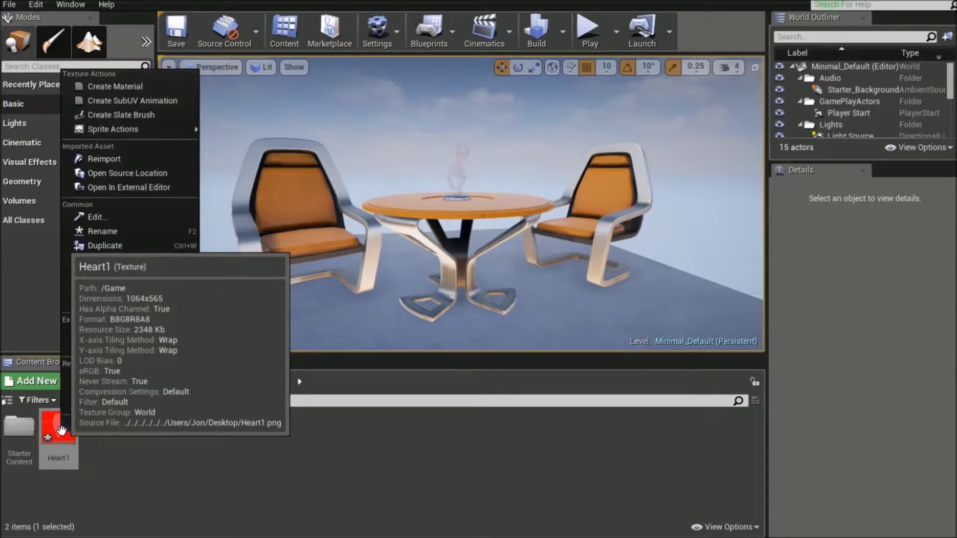
left_click(59, 438)
right_click(58, 438)
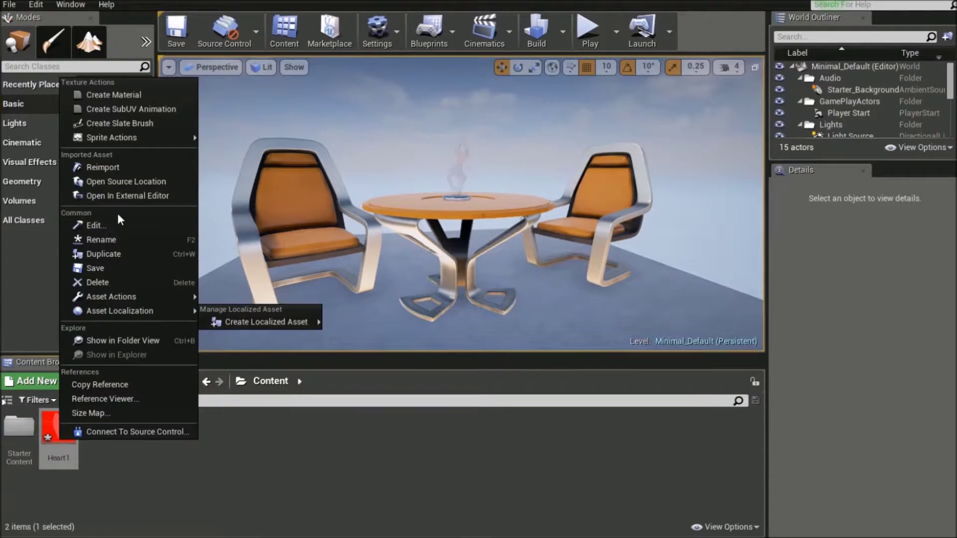
left_click(121, 98)
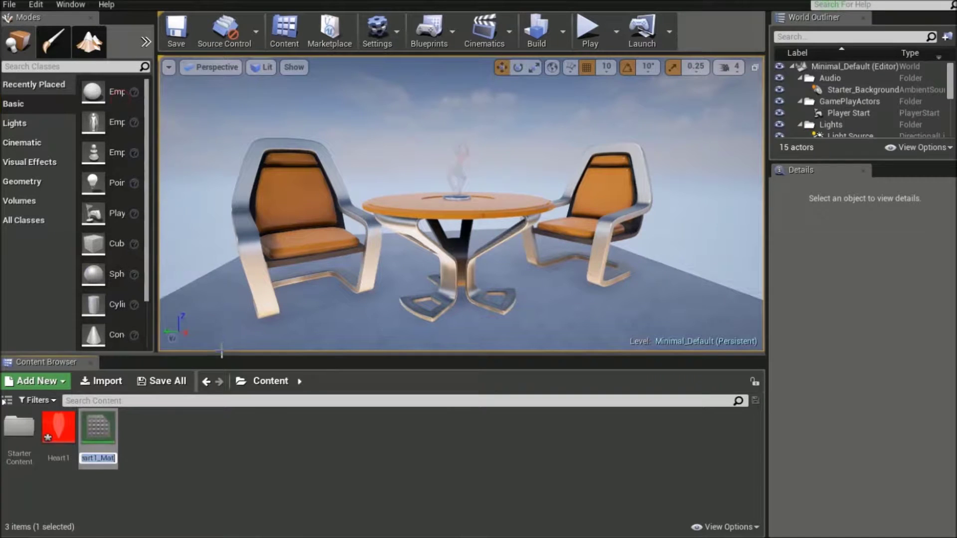
left_click(160, 462)
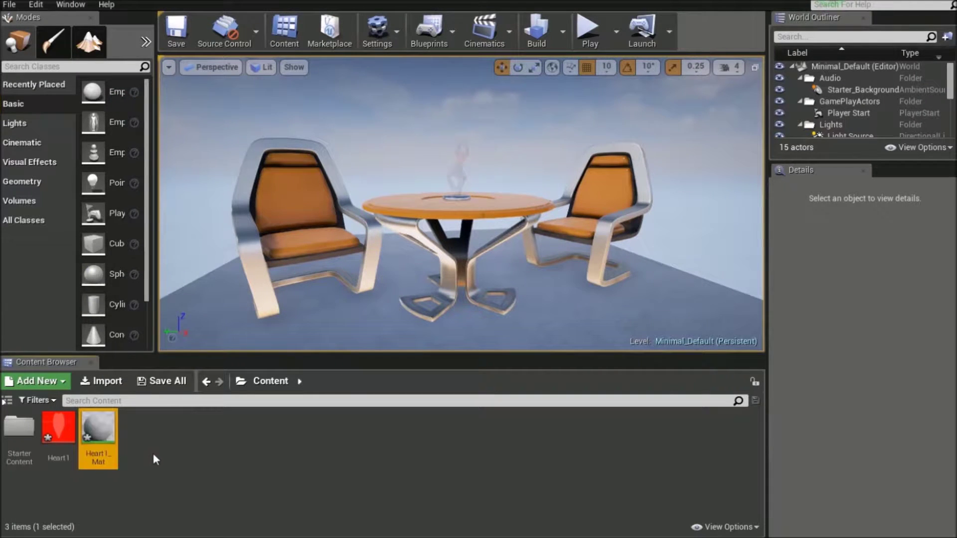
Open Heart1_Mat for editing in an enlarged window and preview the material on a plane
double_click(104, 431)
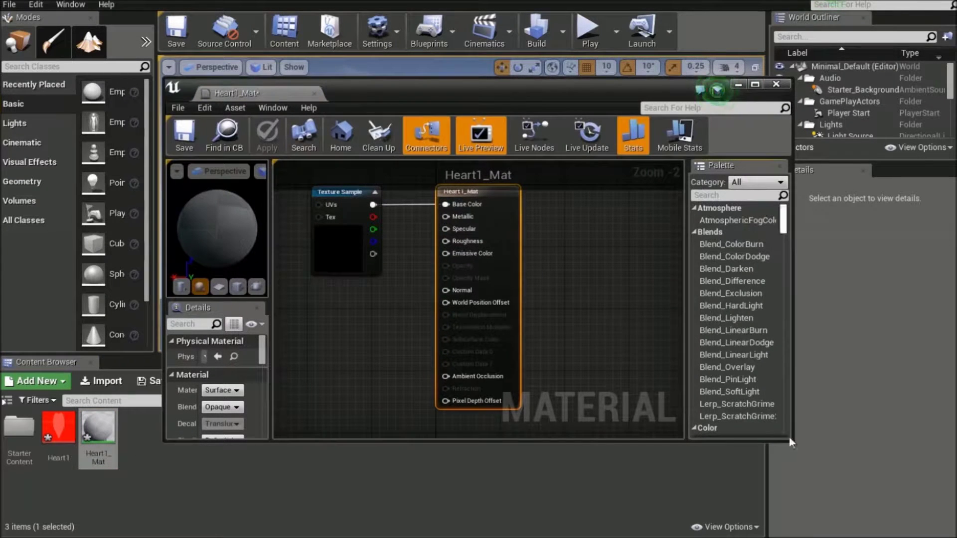
left_click_drag(789, 439, 909, 497)
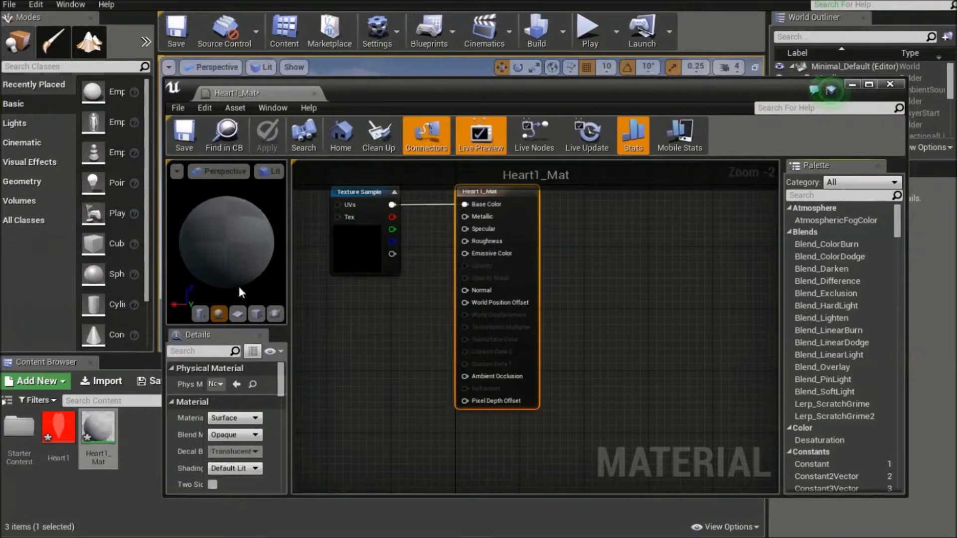
left_click(238, 314)
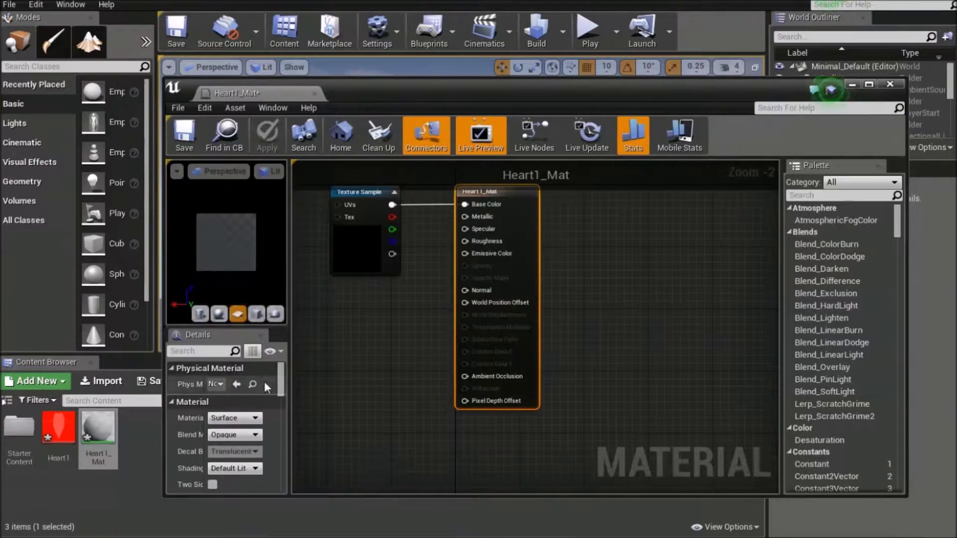
Set the material's Blend Mode to Additive and connect the Texture Sample's alpha output to Opacity
left_click(252, 436)
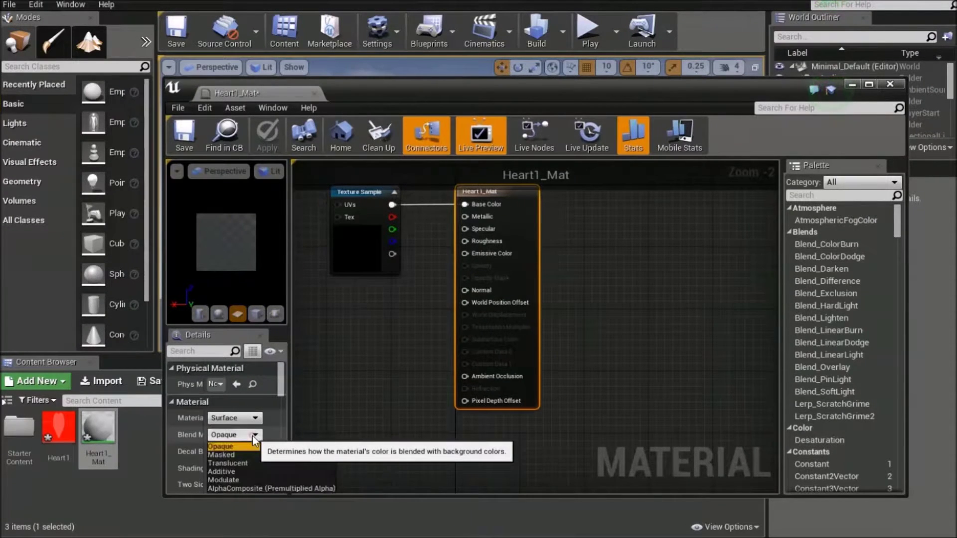
left_click(238, 469)
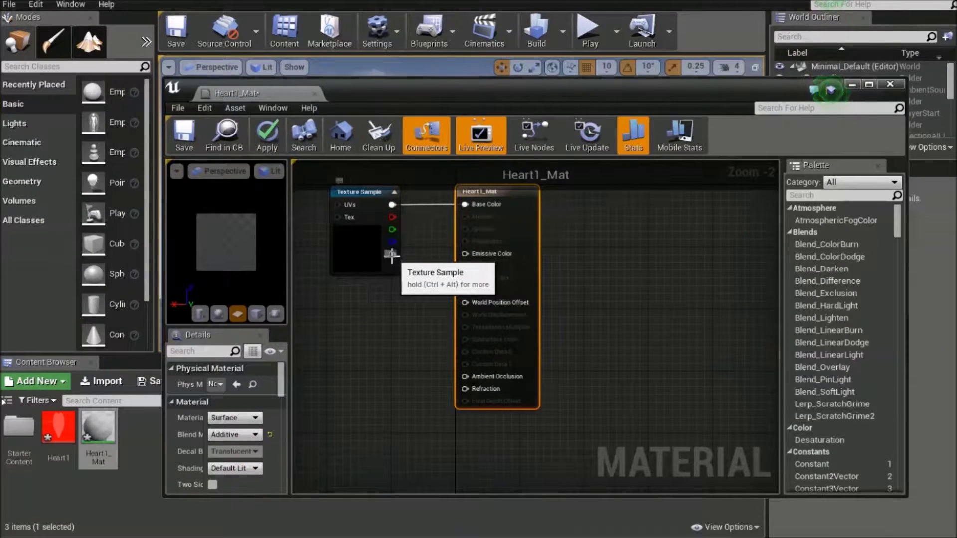
left_click_drag(391, 255, 463, 265)
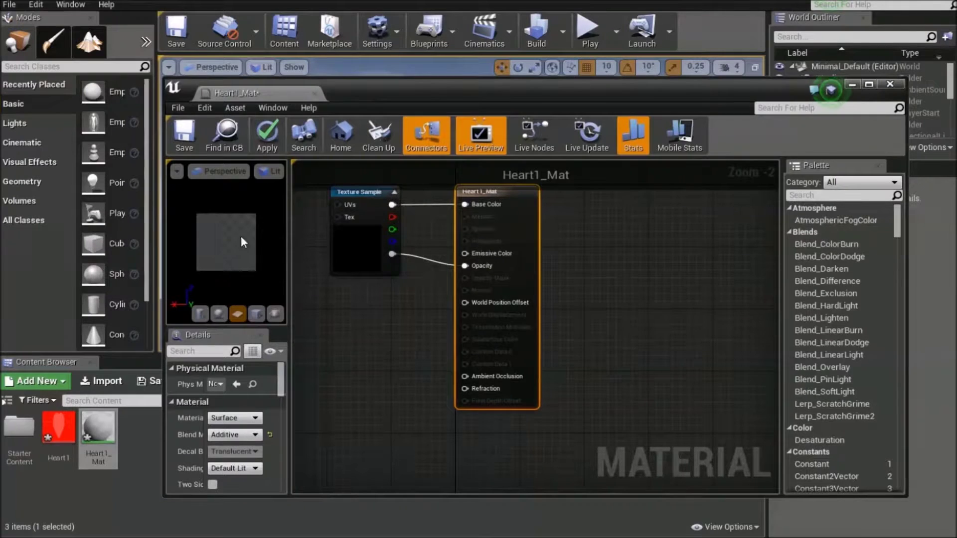
Save Heart1_Mat and close the material editor
left_click(188, 141)
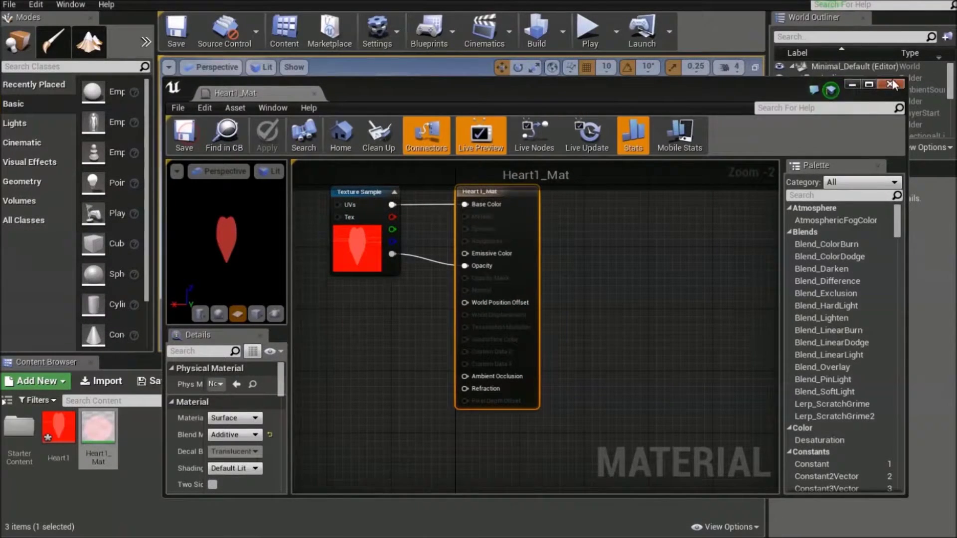
left_click(530, 403)
left_click(161, 464)
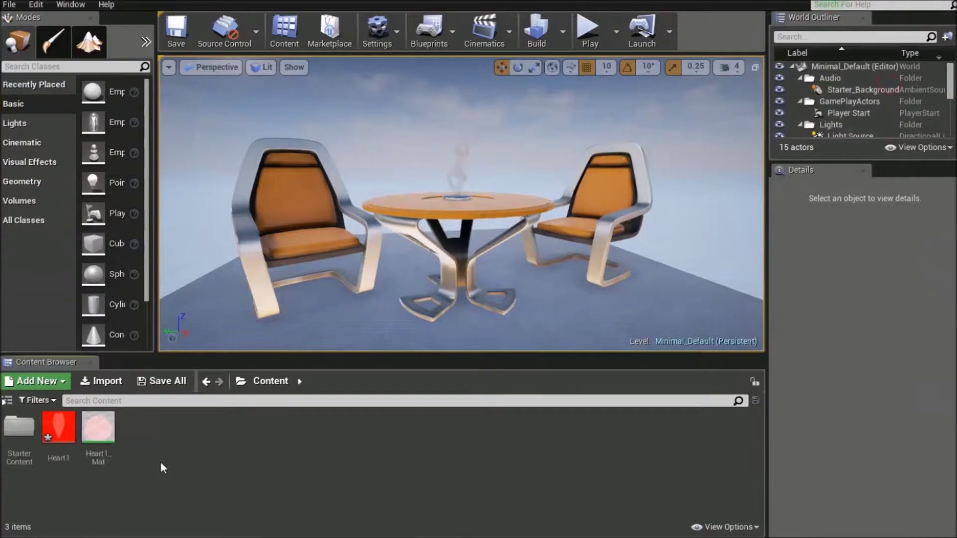
Create a particle system in the Content folder and name it Heart_Float_Party
right_click(199, 440)
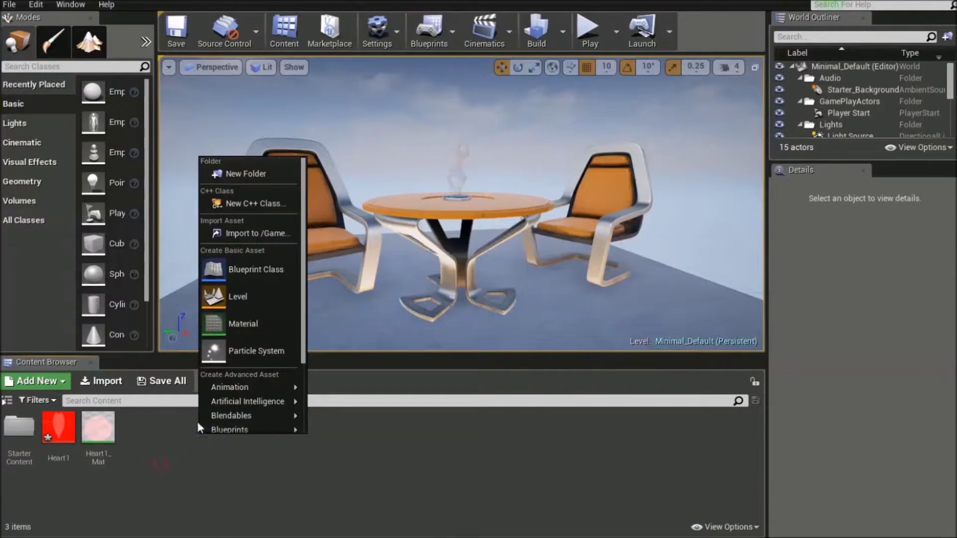
left_click(252, 351)
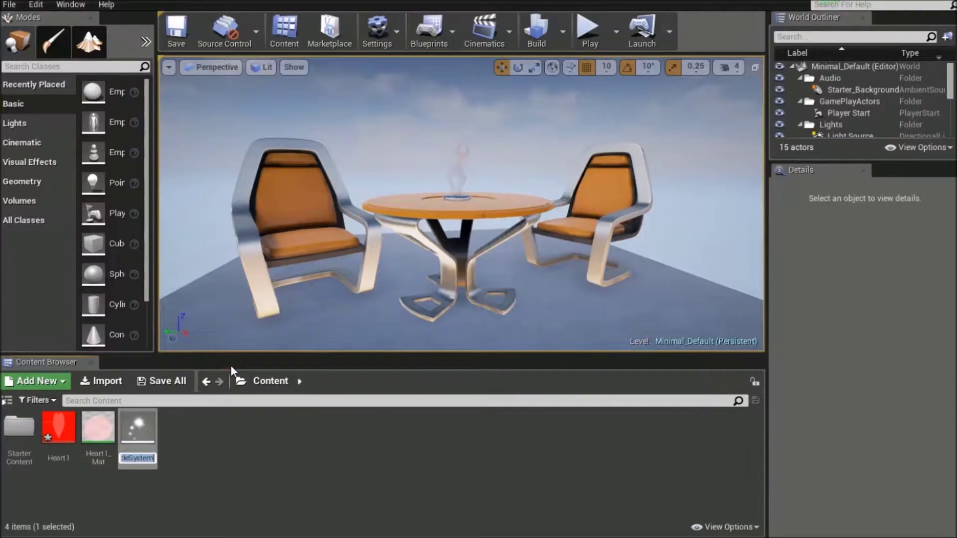
type("He")
type("art_")
type("Float-")
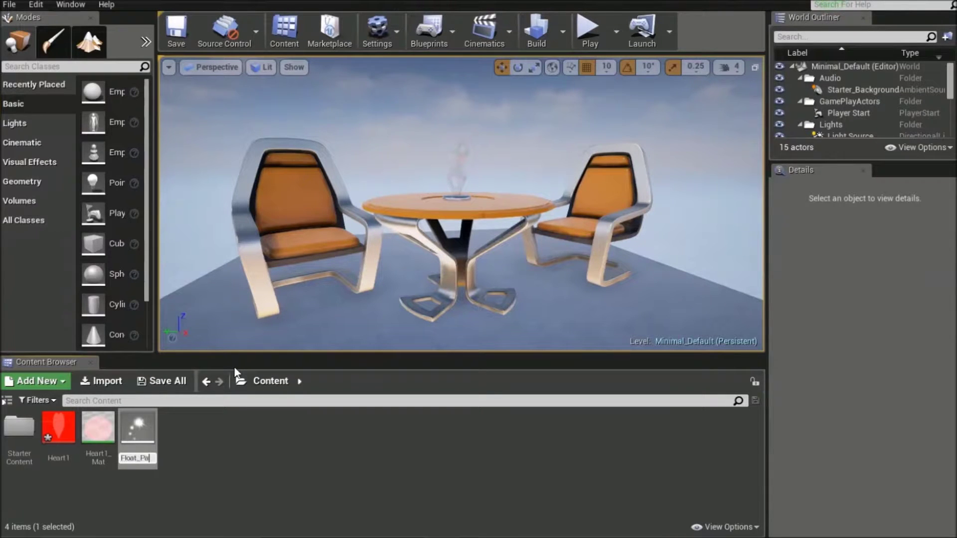
type("Party")
key("Return")
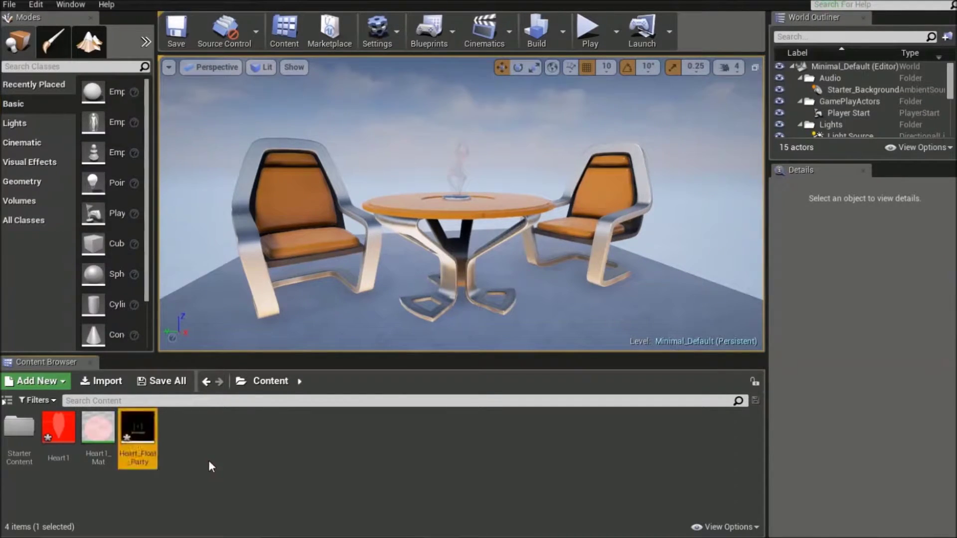
Open Heart_Float_Party for editing and reposition and enlarge its window while keeping the Content folder's assets accessible
double_click(155, 435)
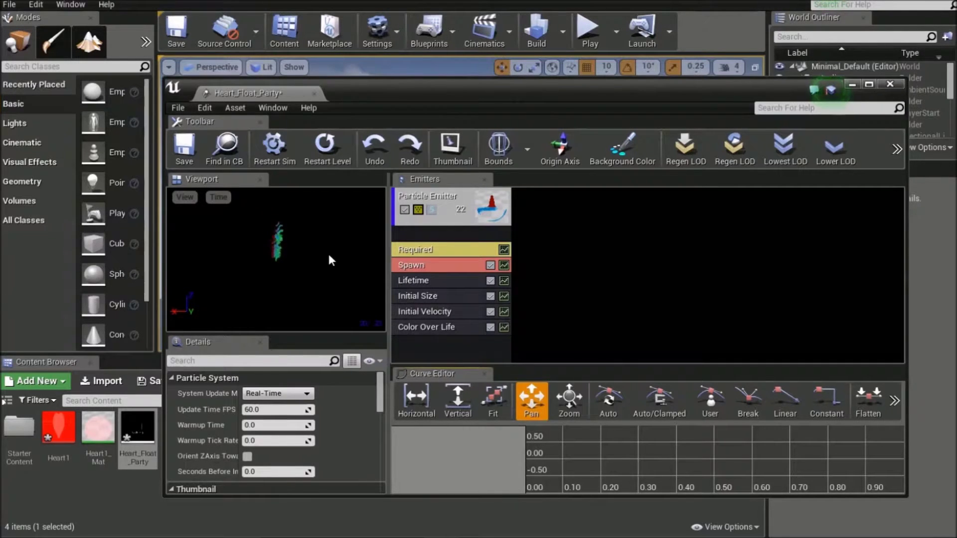
left_click_drag(432, 86, 498, 36)
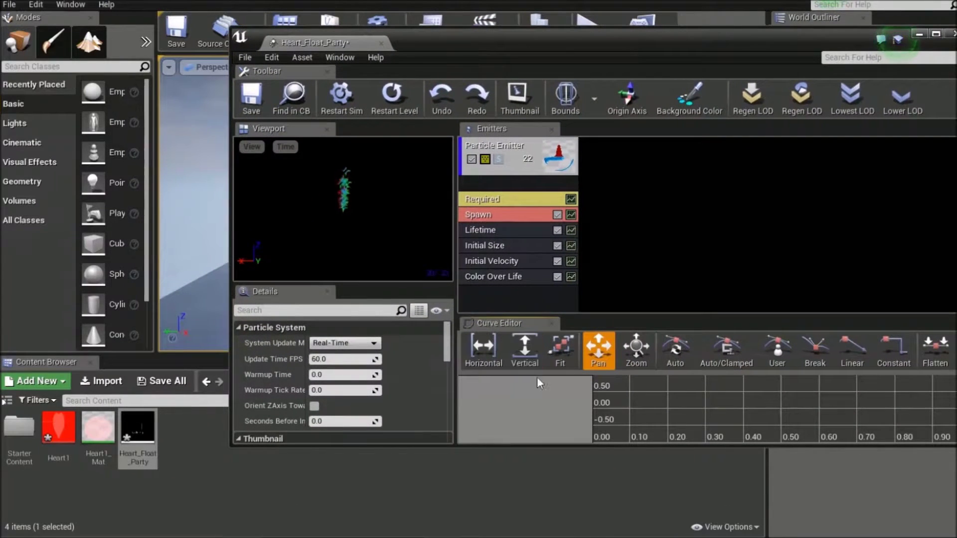
left_click_drag(537, 447, 536, 519)
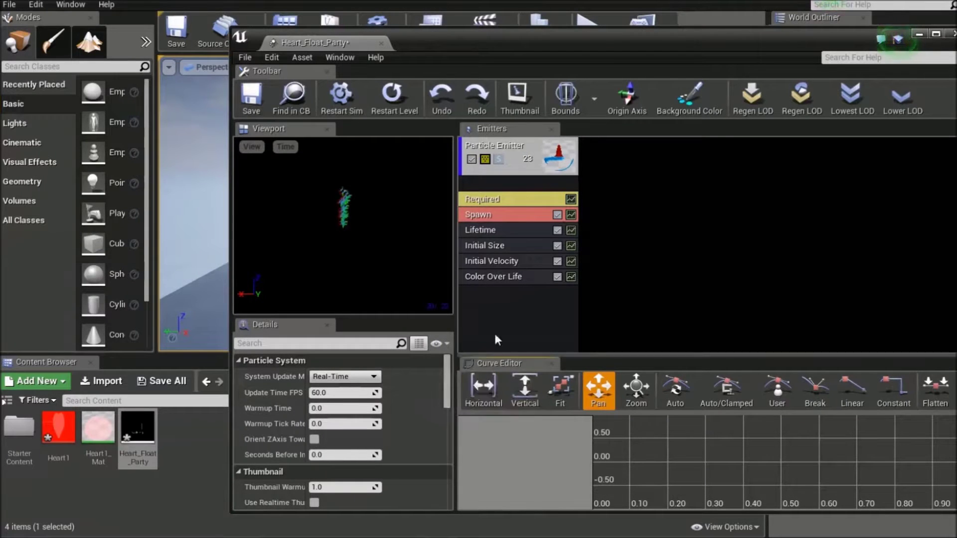
left_click_drag(521, 51, 516, 35)
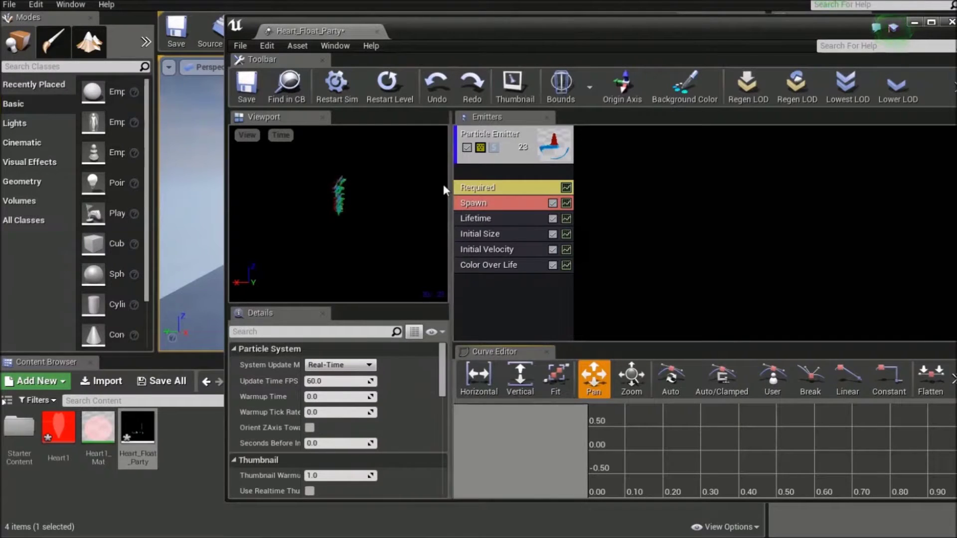
Assign Heart1_Mat as the emitter's material in the Required module
scroll(338, 204, "up", 3)
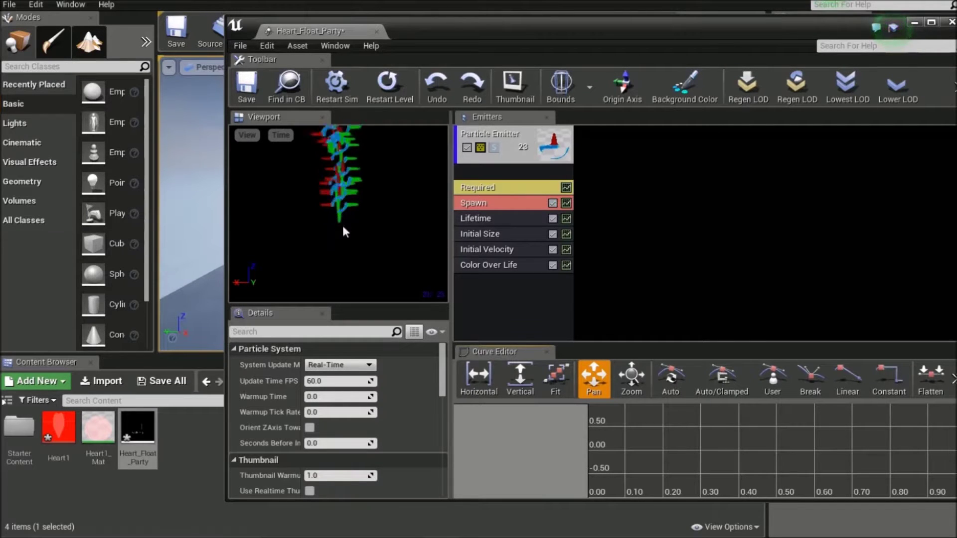
left_click(475, 191)
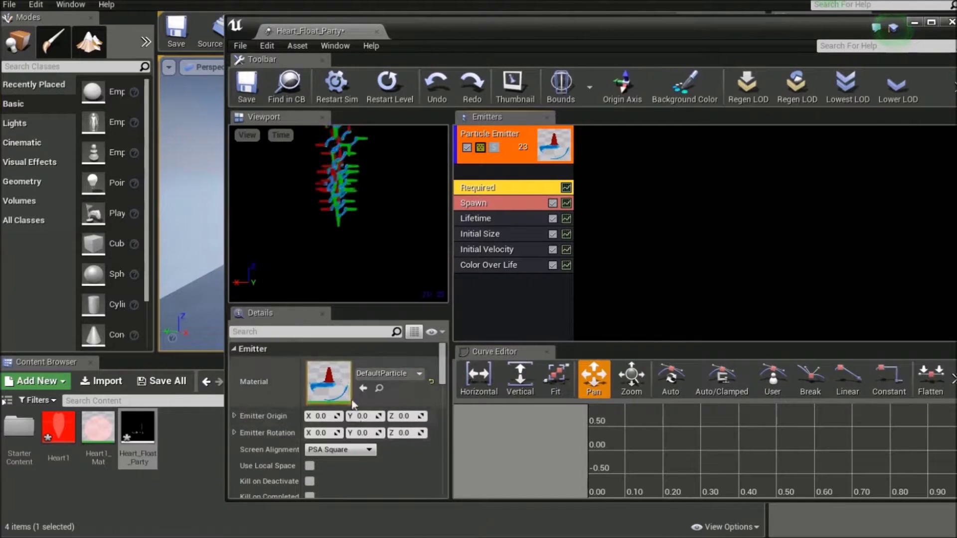
left_click_drag(98, 426, 305, 382)
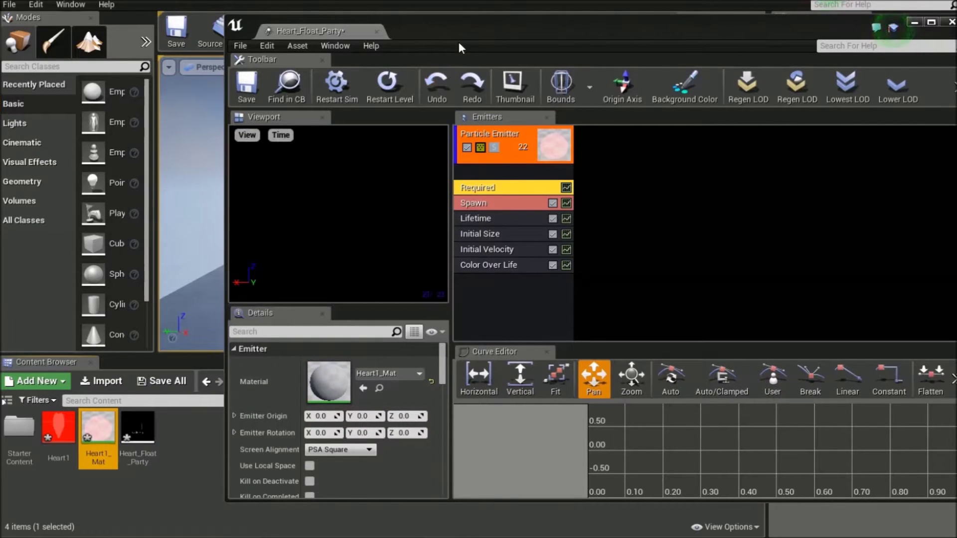
Place Heart_Float_Party in the level beside the chair, keeping it in view next to the particle editor
left_click_drag(458, 31, 521, 41)
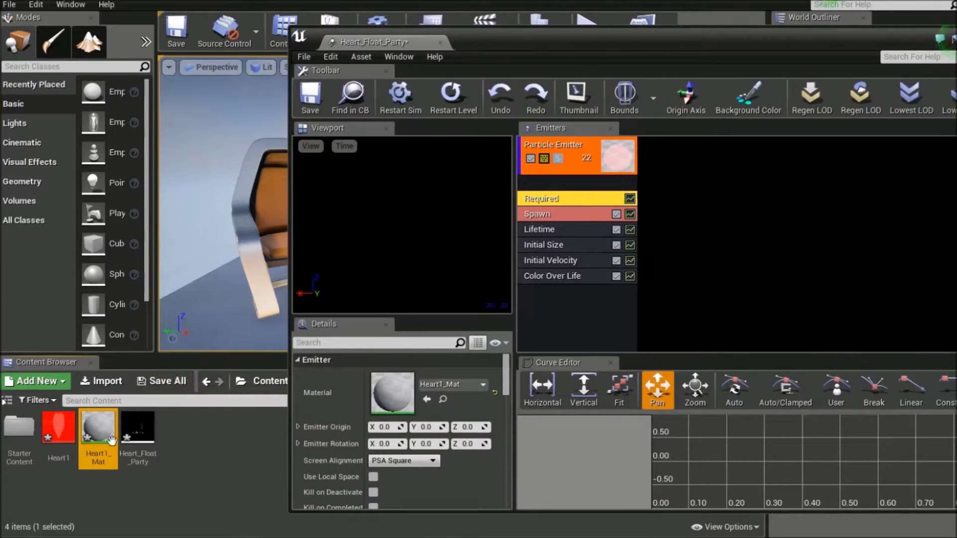
left_click_drag(137, 432, 213, 315)
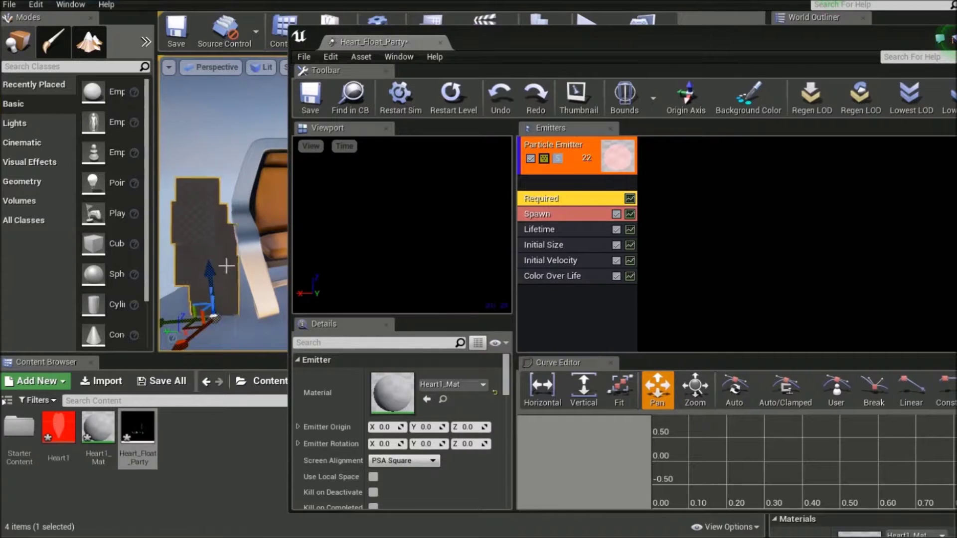
left_click(405, 103)
left_click_drag(516, 39, 498, 29)
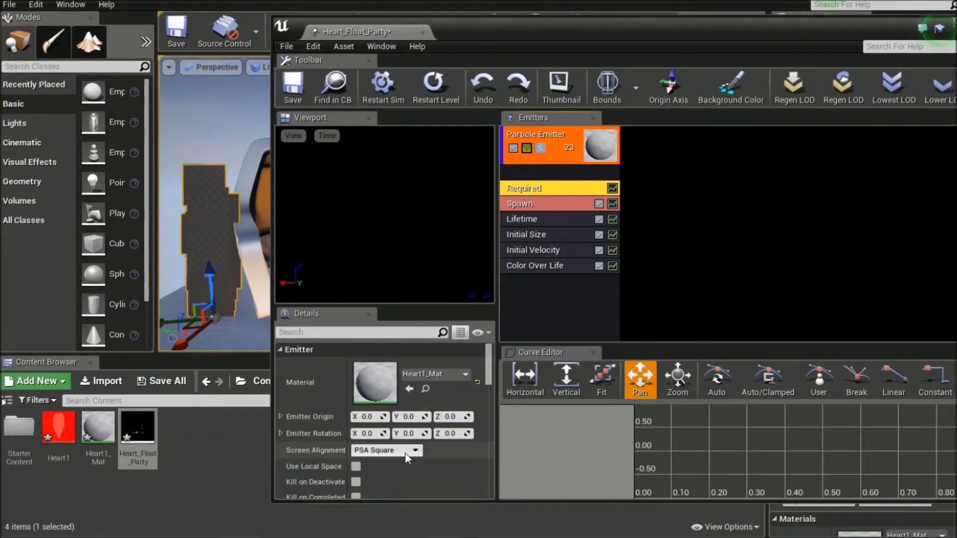
Review the emitter's Required settings and raise the Emitter Duration to about 6.12 seconds
scroll(414, 439, "down", 5)
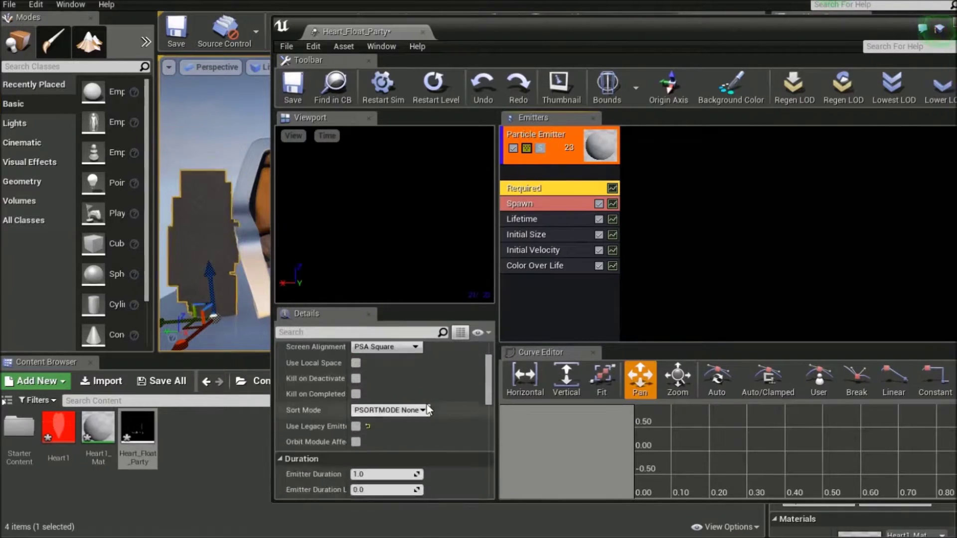
scroll(427, 410, "down", 2)
scroll(426, 409, "down", 3)
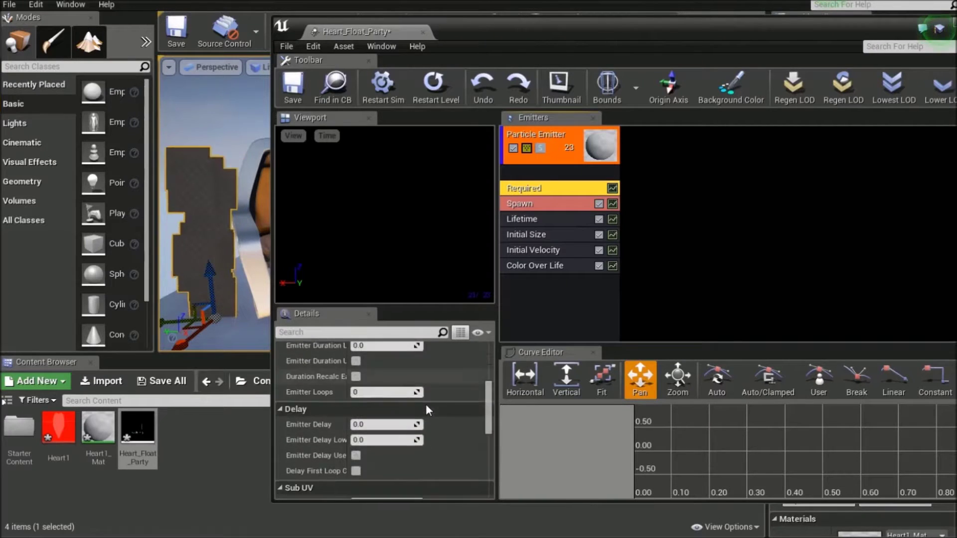
scroll(426, 408, "up", 3)
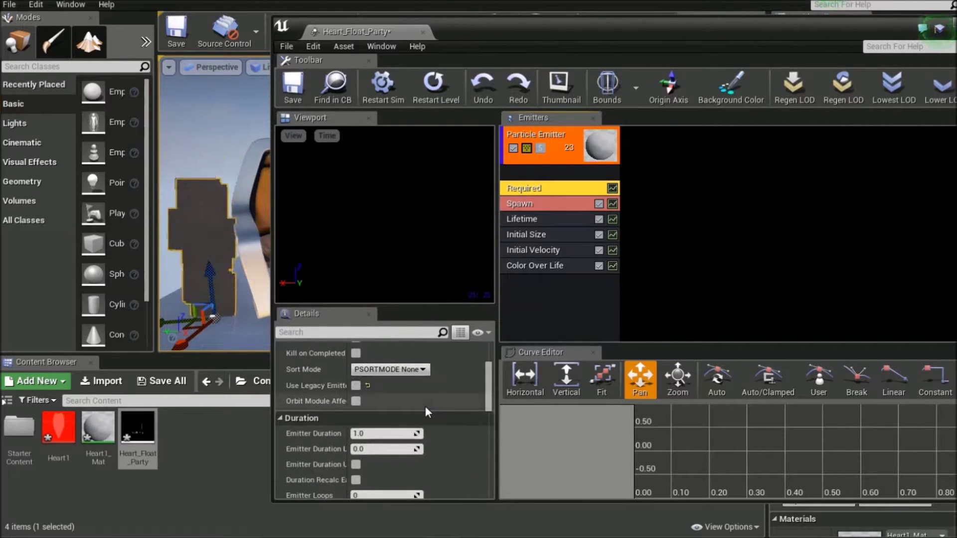
scroll(426, 409, "up", 3)
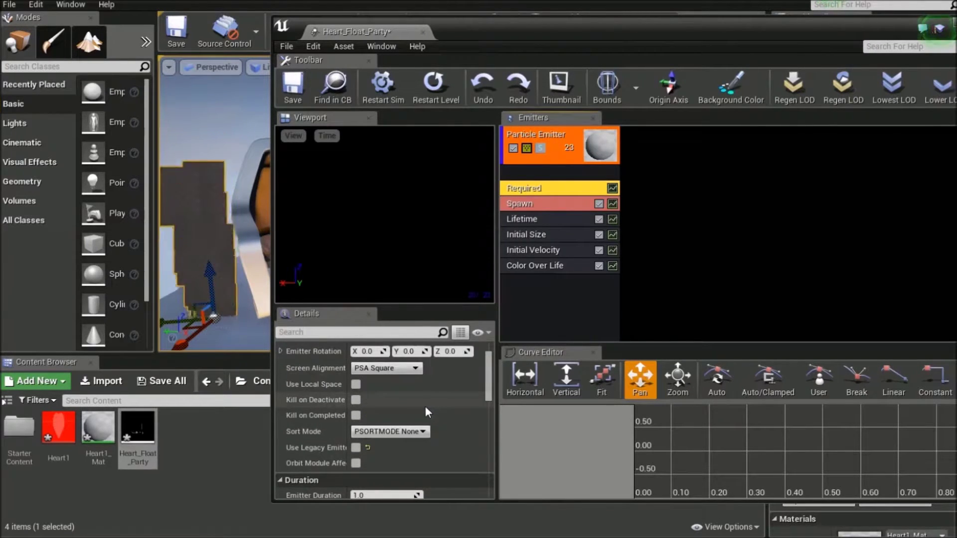
scroll(426, 405, "up", 3)
scroll(423, 408, "down", 6)
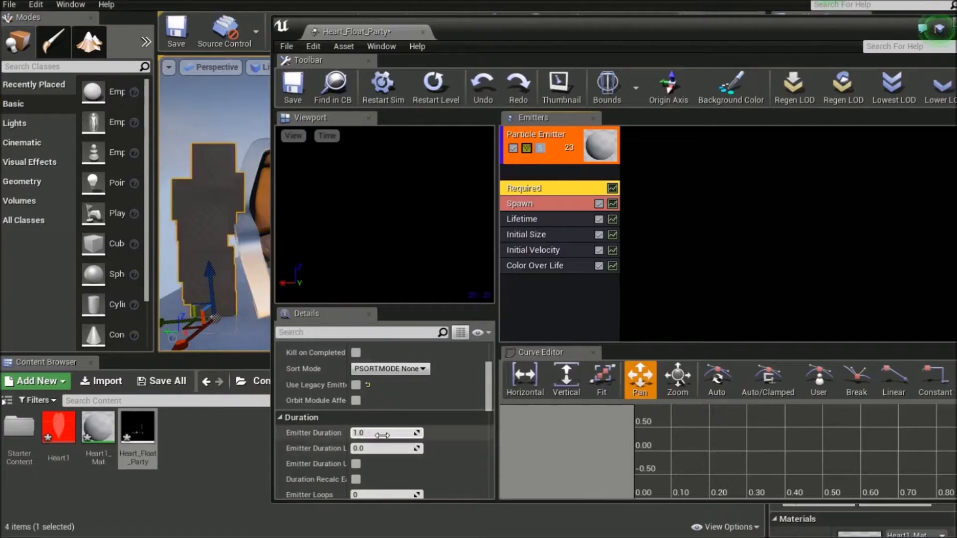
scroll(382, 433, "down", 1)
left_click_drag(418, 412, 449, 413)
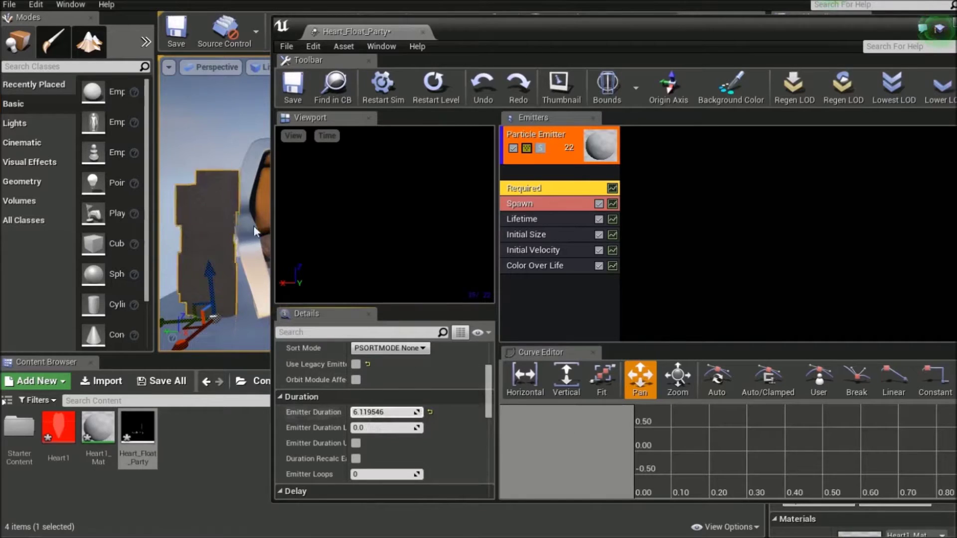
Lower the Emitter Duration to about 0.41 seconds and undo the further adjustment made to it
left_click_drag(312, 412, 274, 412)
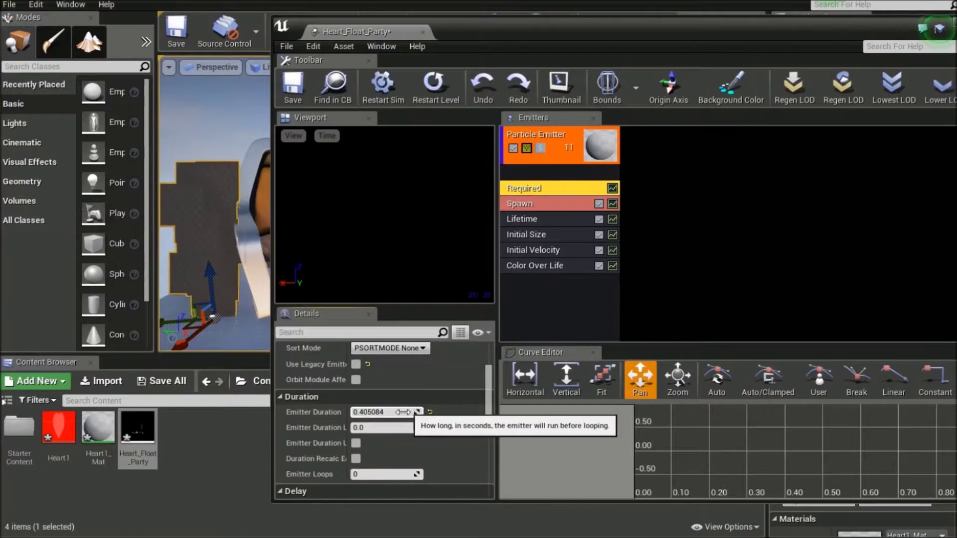
left_click_drag(403, 412, 410, 412)
key("ctrl+z")
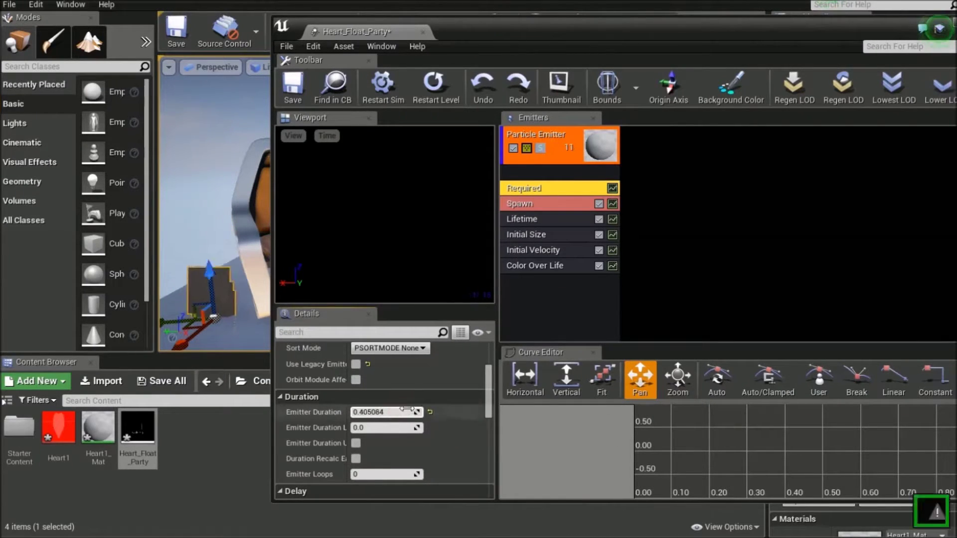
left_click(401, 410)
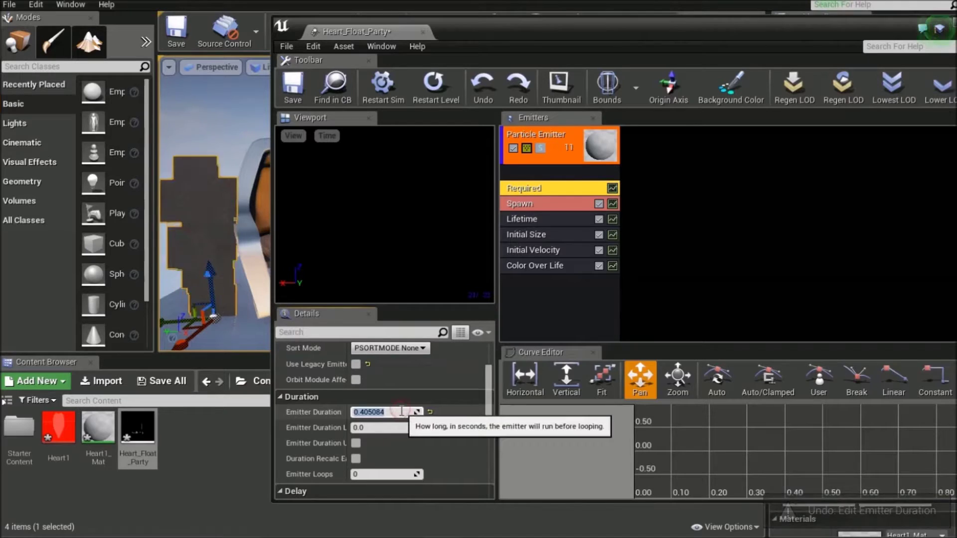
left_click(538, 310)
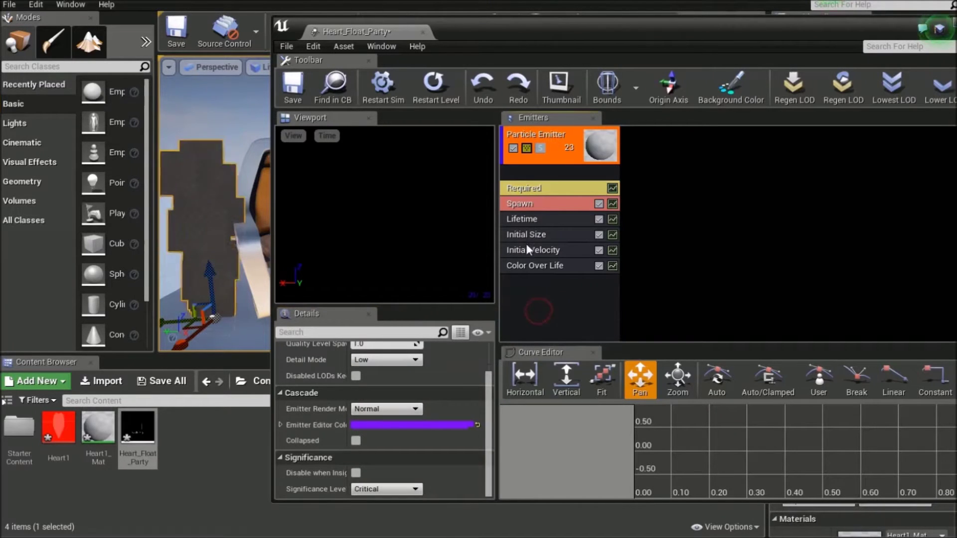
Select the emitter's Spawn module and save the Heart_Float_Party particle system
left_click(530, 209)
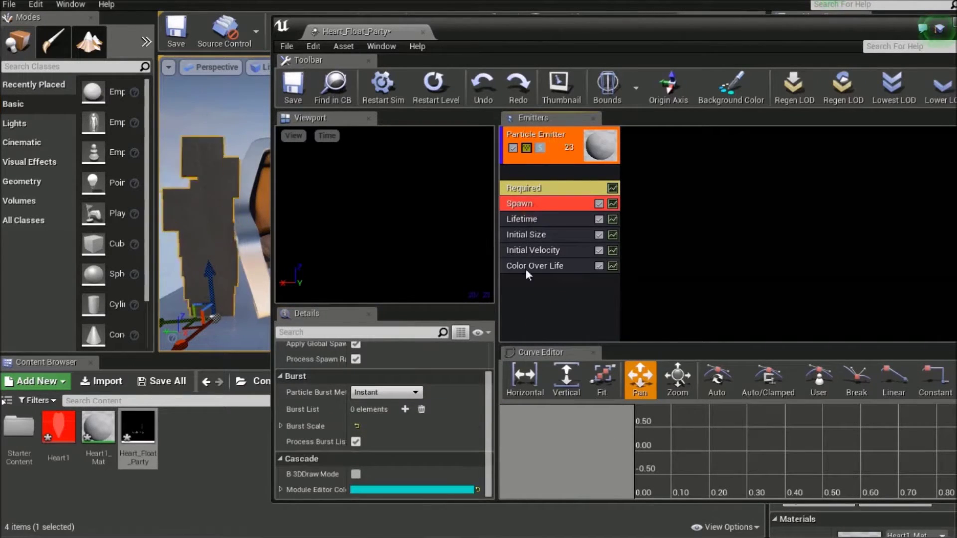
scroll(414, 403, "up", 3)
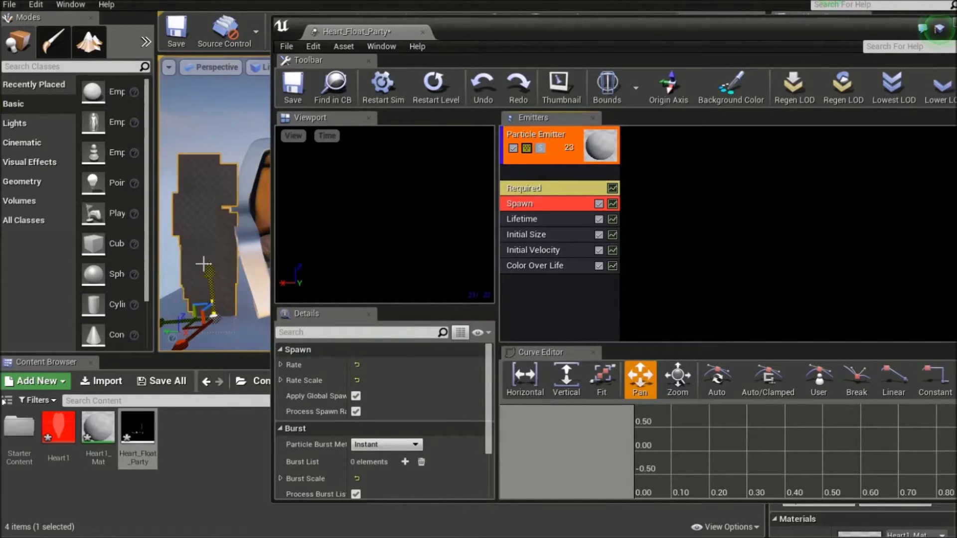
left_click(293, 85)
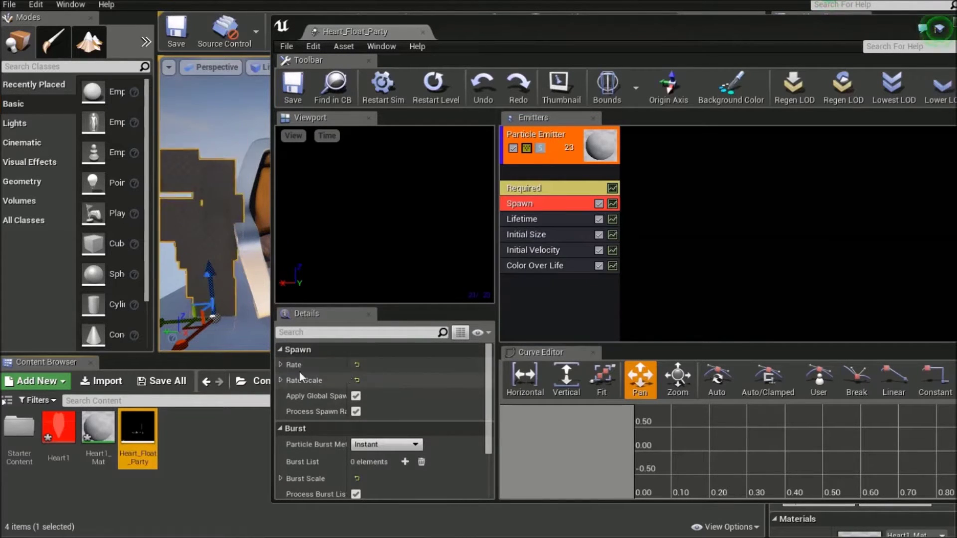
Set the constant value of the Spawn module's Rate distribution to 3
left_click(280, 365)
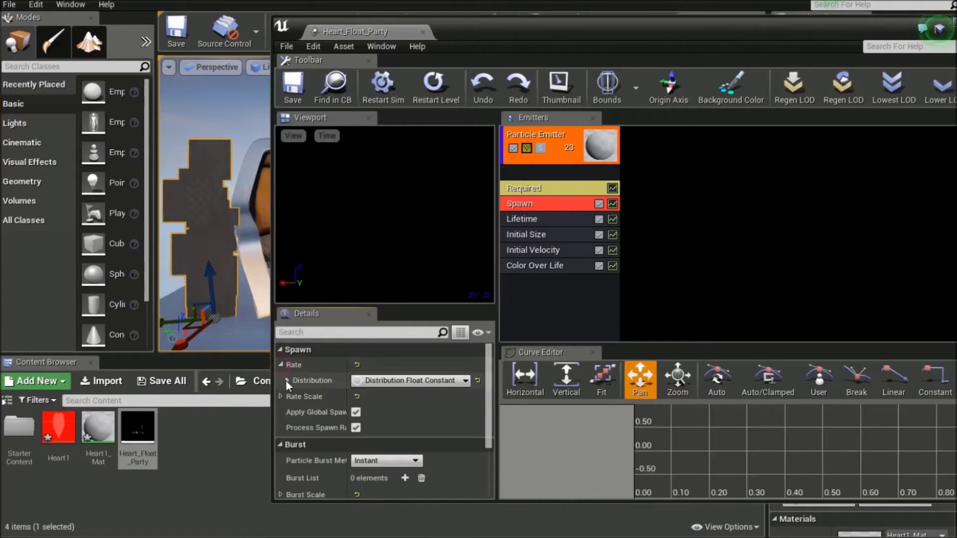
left_click(286, 380)
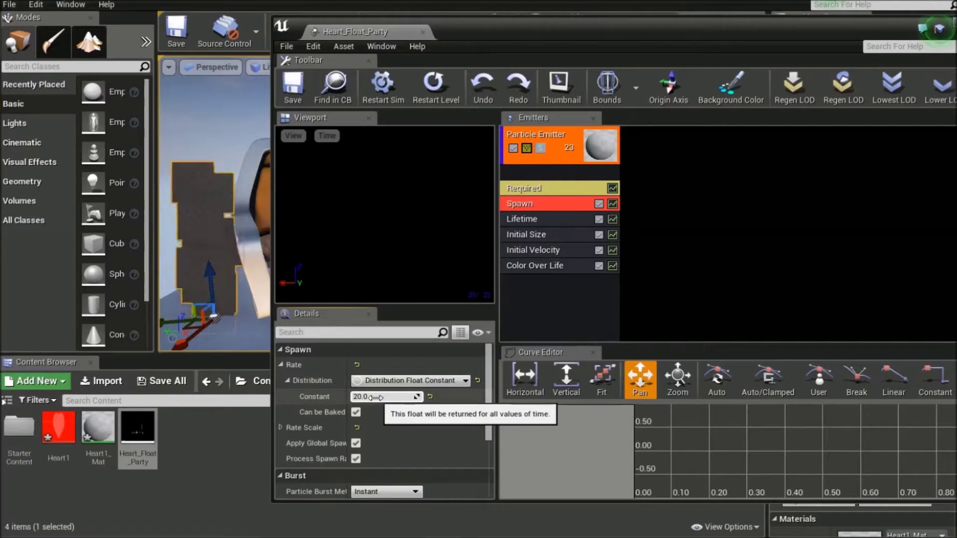
left_click_drag(379, 400, 360, 401)
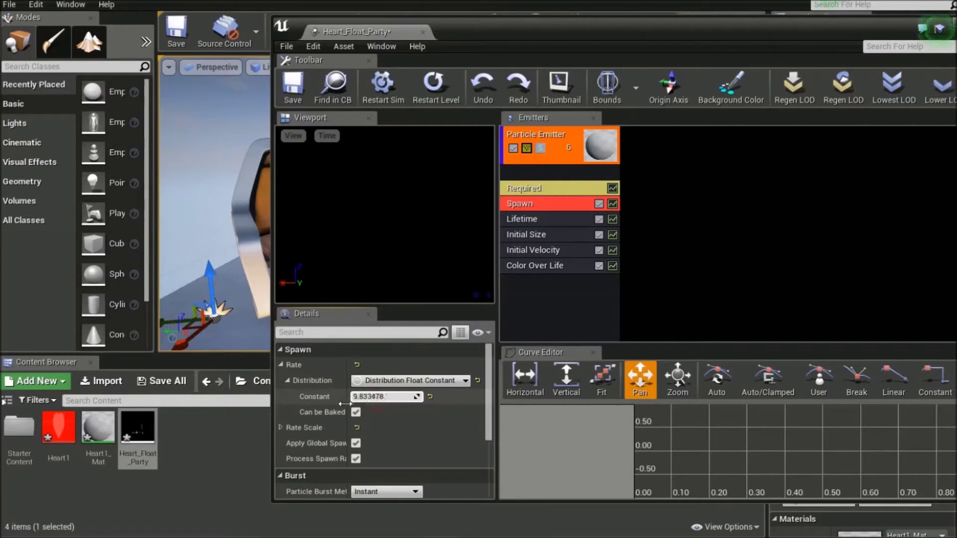
left_click(380, 398)
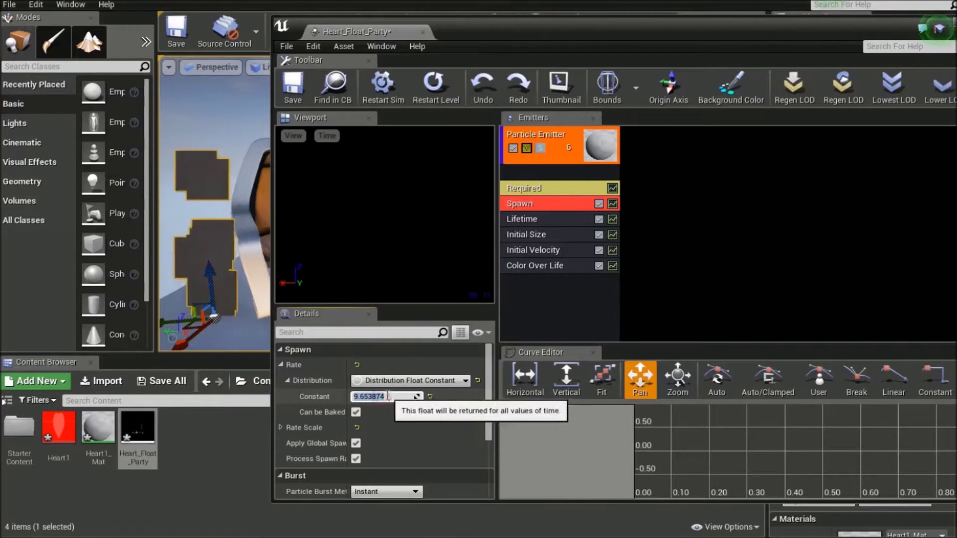
type("3")
key("Return")
left_click(448, 401)
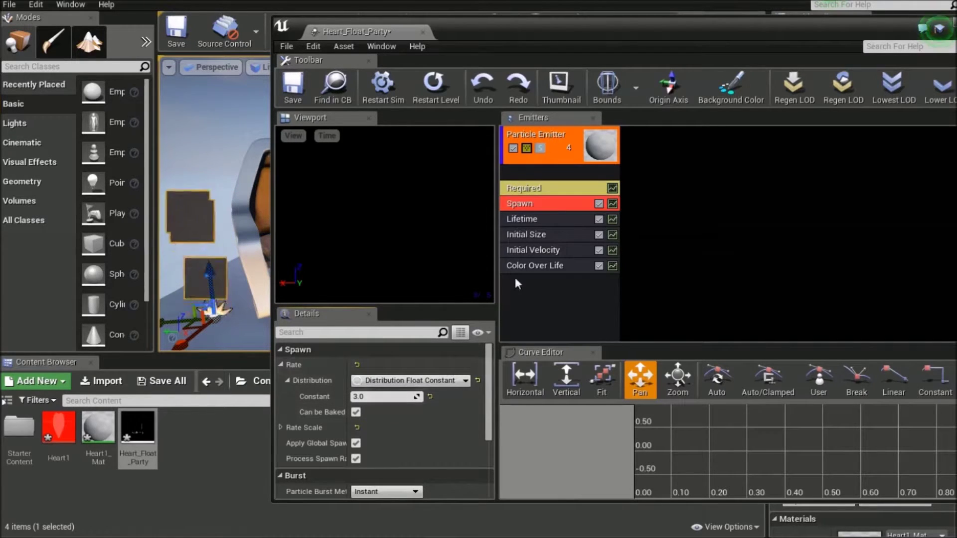
Set the maximum Z of the Initial Velocity module's Start Velocity distribution to about 80.97 and save the particle system
left_click(529, 251)
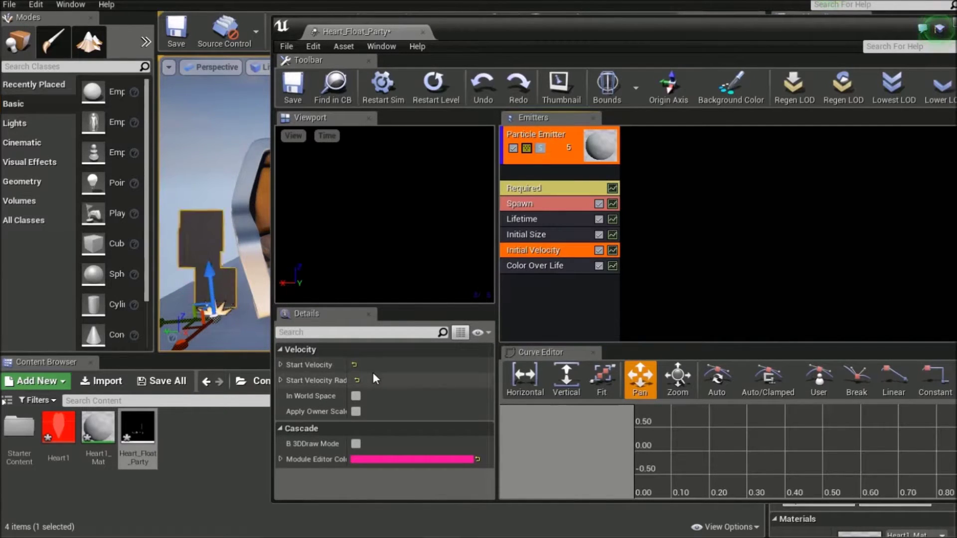
left_click(281, 365)
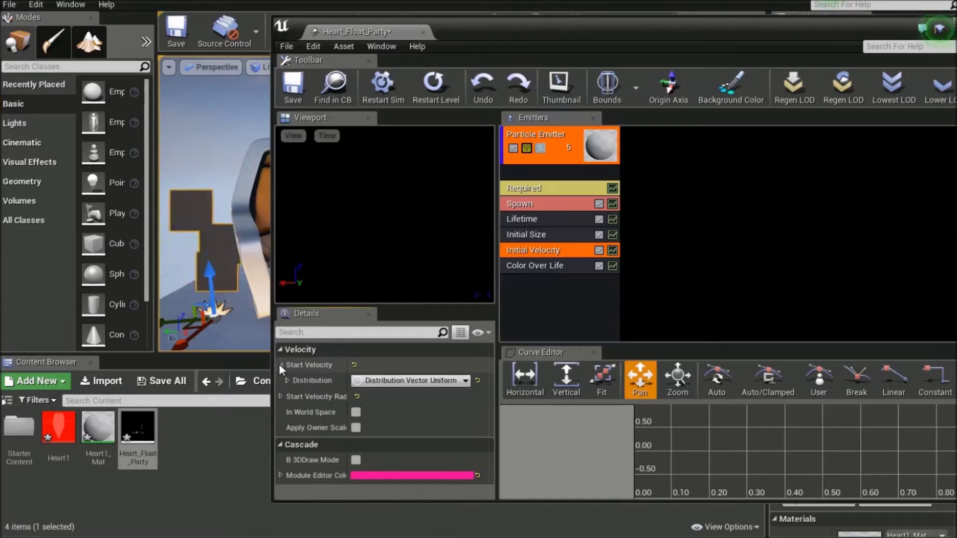
left_click(287, 380)
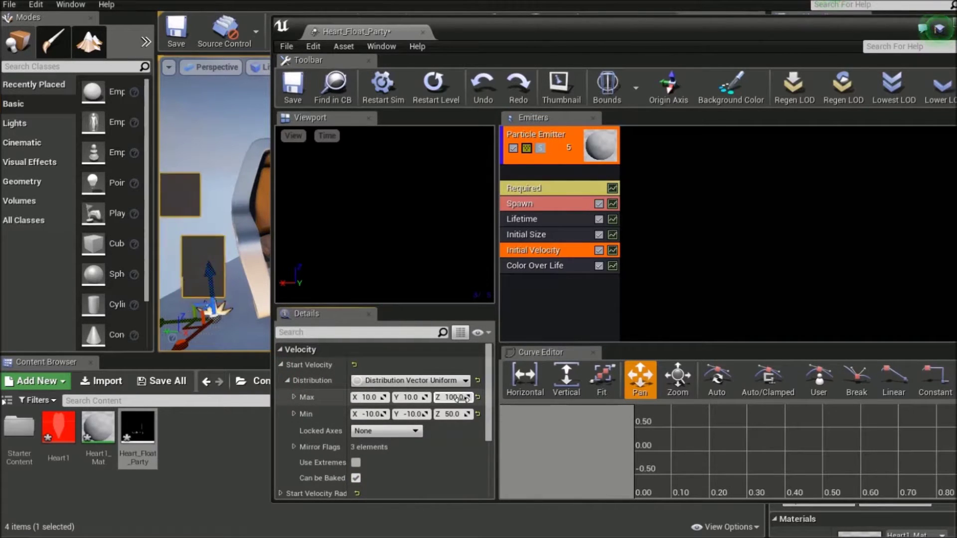
left_click_drag(458, 398, 510, 393)
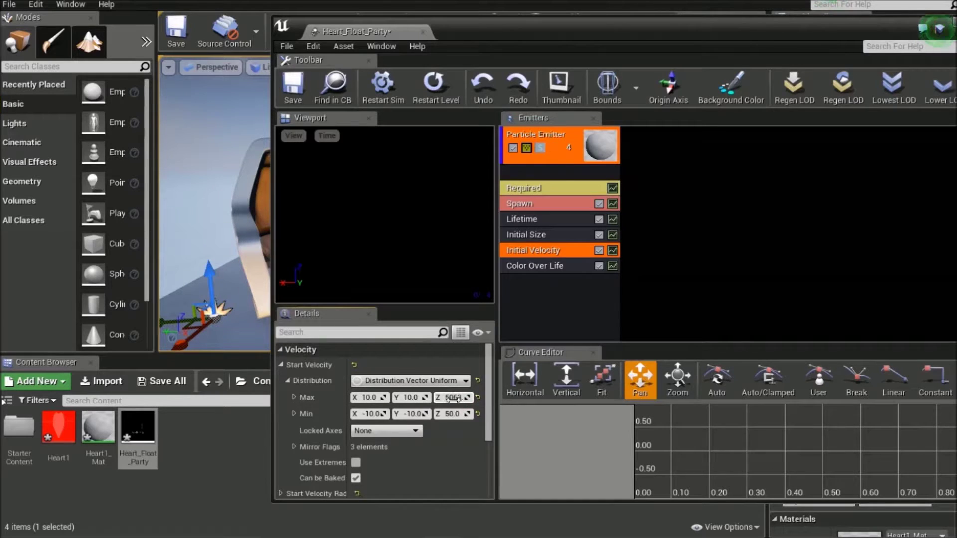
key("ctrl+z")
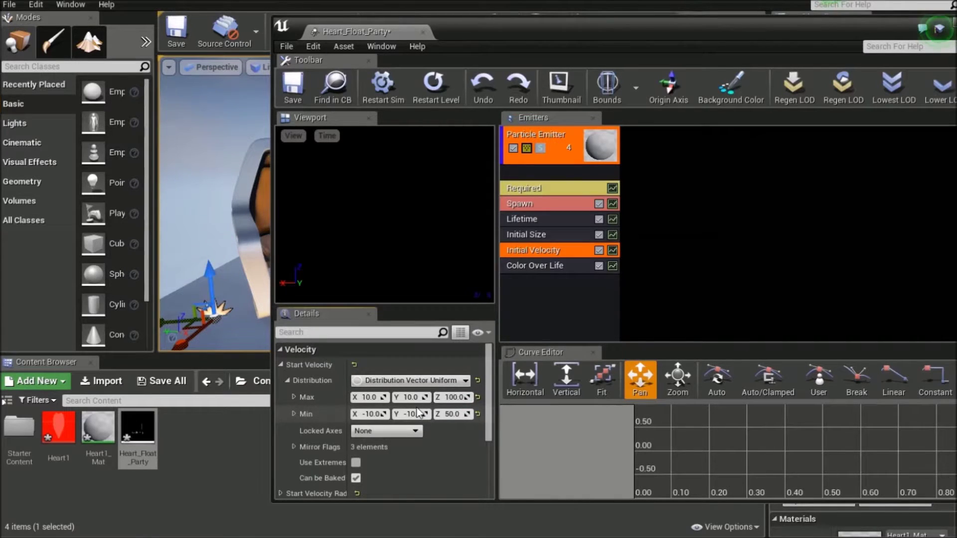
left_click_drag(453, 397, 451, 397)
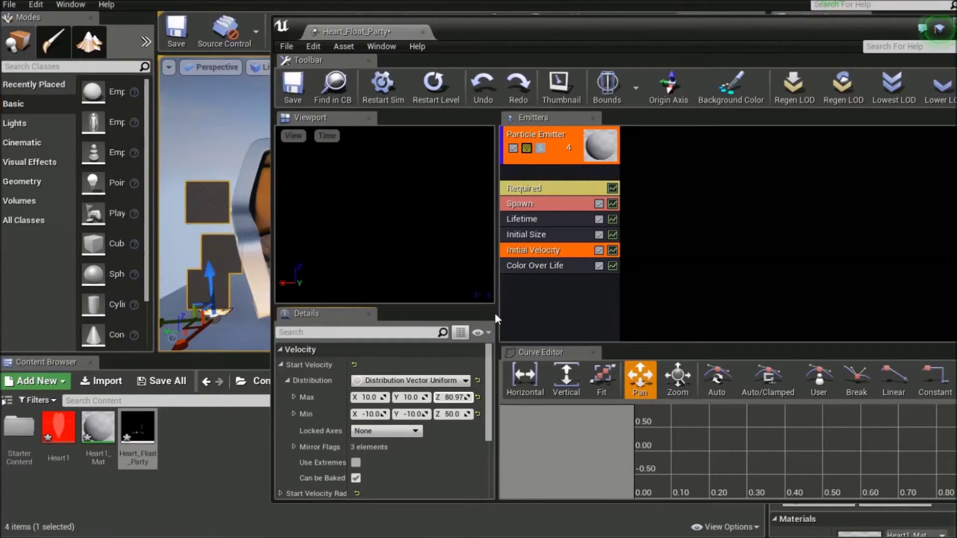
left_click(292, 92)
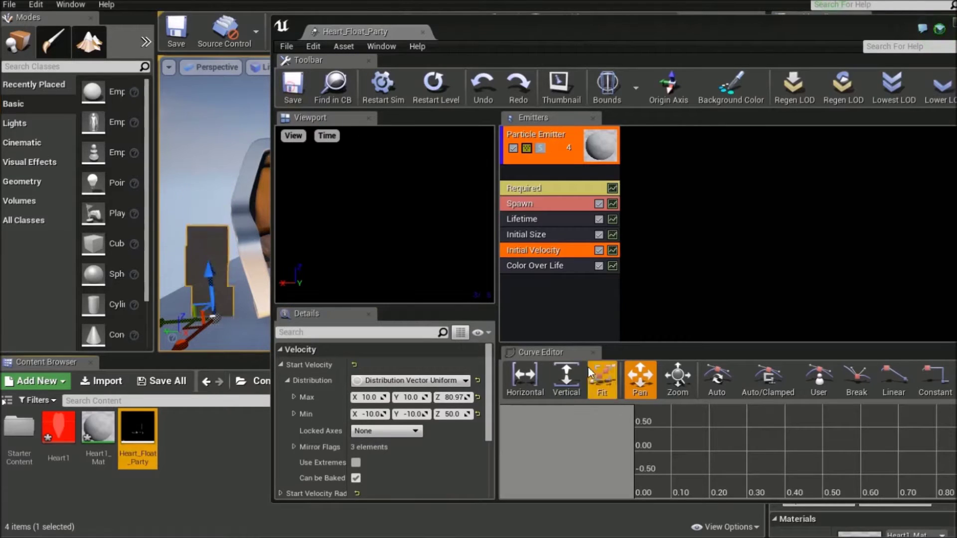
right_click(551, 299)
mouse_move(565, 288)
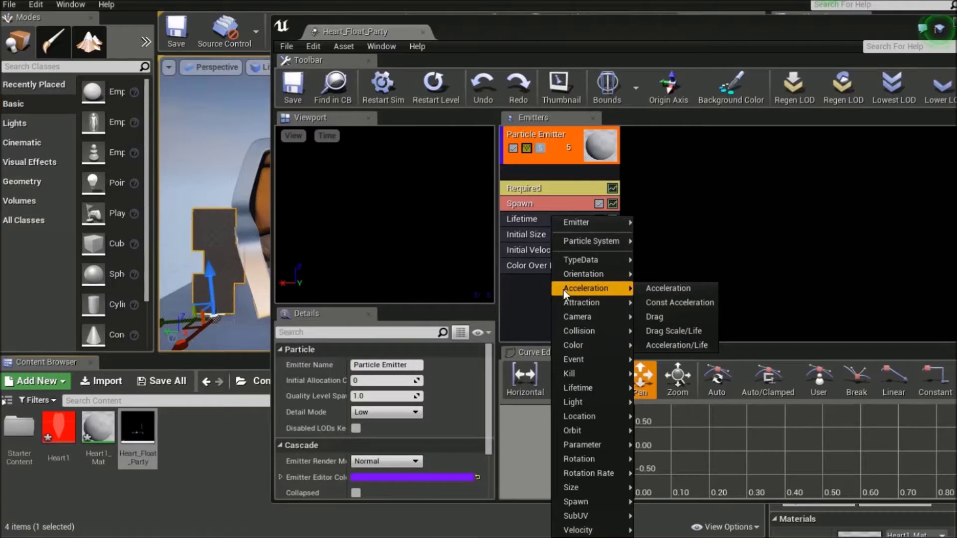
right_click(540, 294)
mouse_move(543, 295)
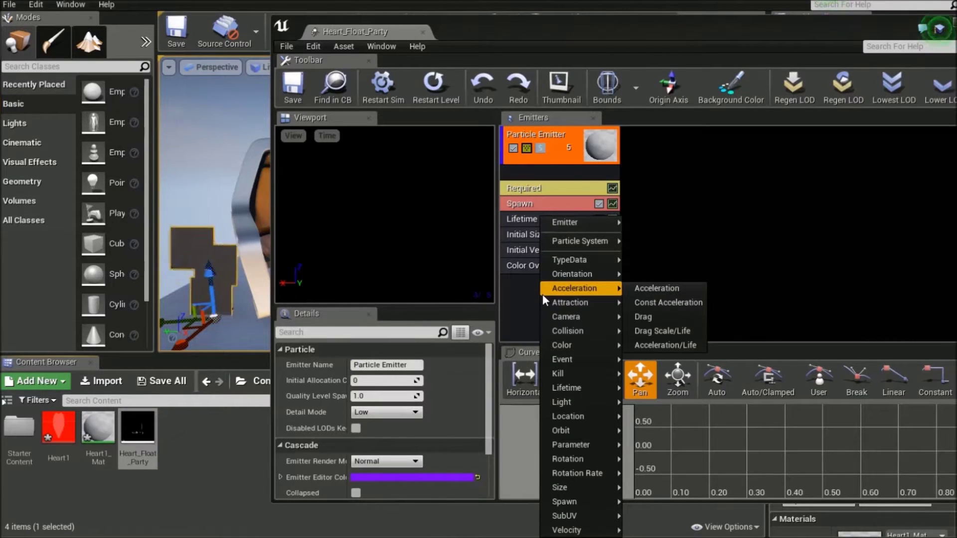
right_click(531, 295)
right_click(507, 288)
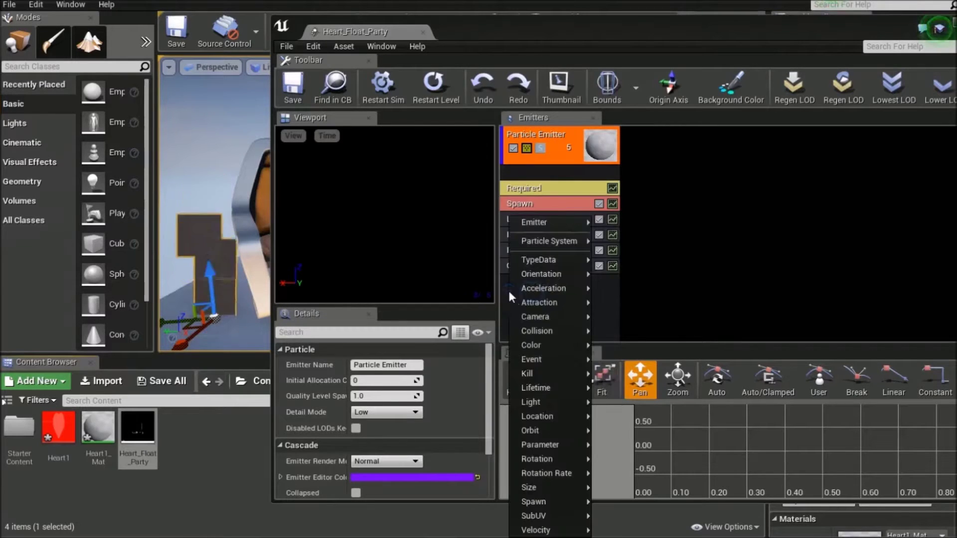
mouse_move(591, 310)
right_click(600, 280)
Add a Size By Life module to the particle emitter
right_click(543, 296)
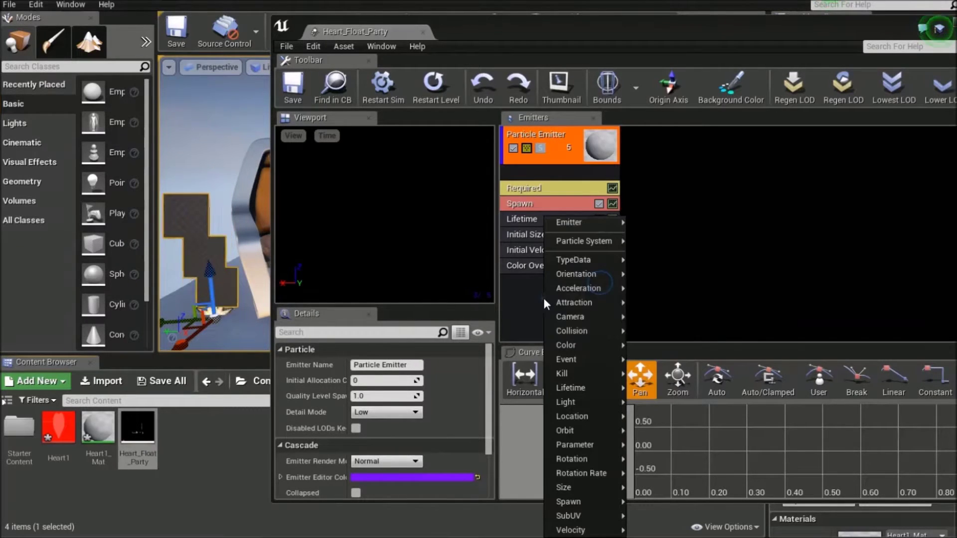
mouse_move(547, 306)
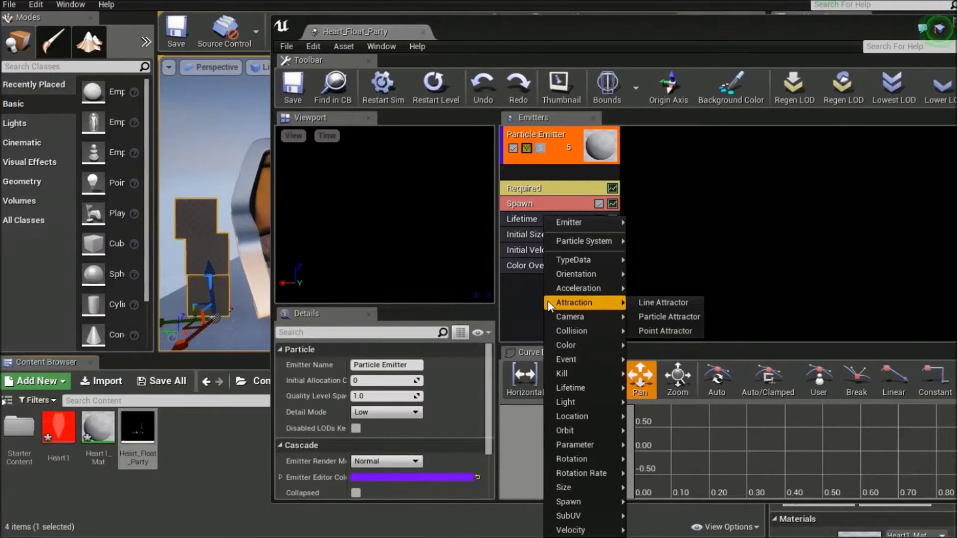
mouse_move(581, 385)
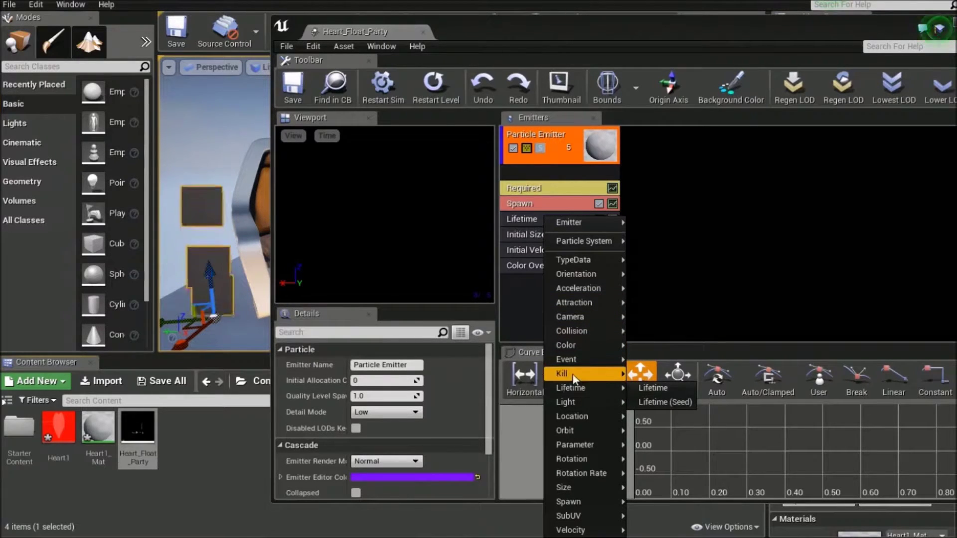
mouse_move(571, 474)
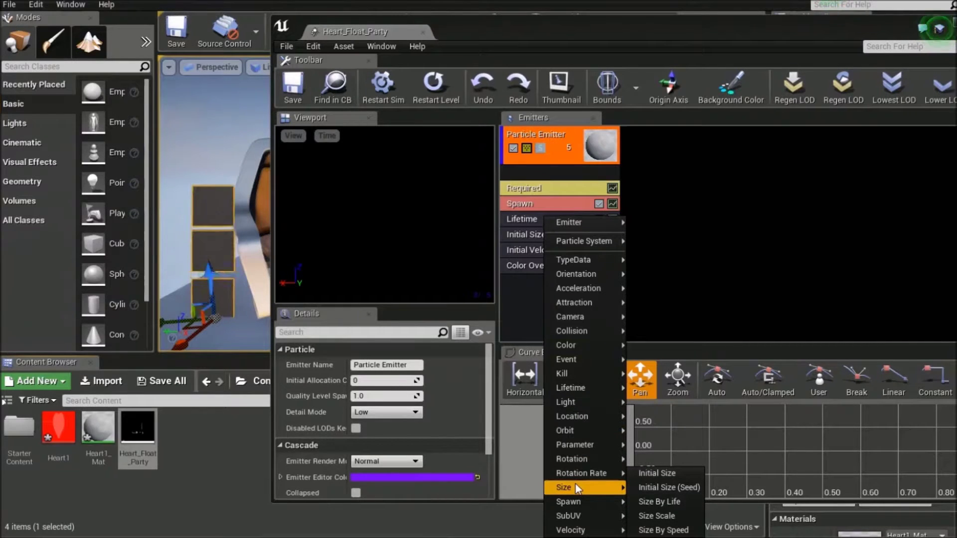
left_click(651, 500)
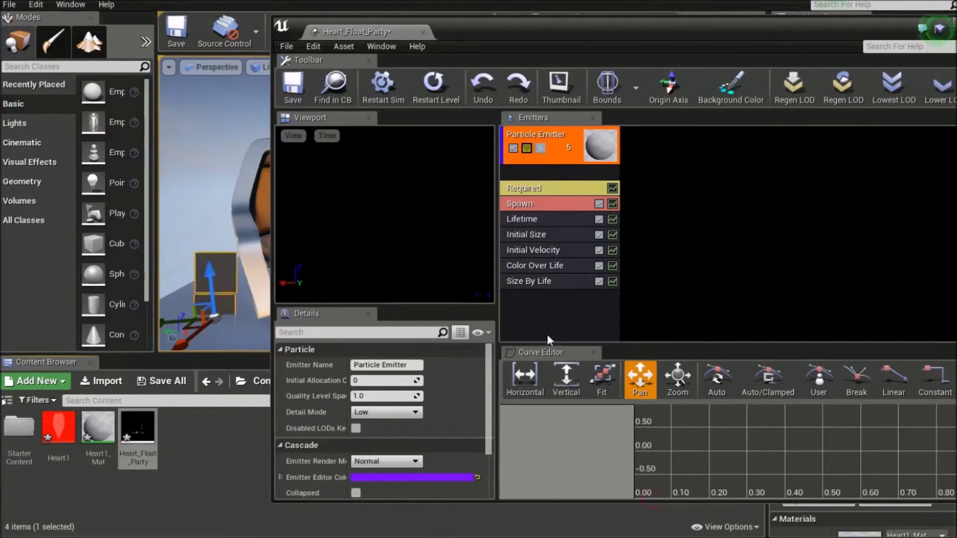
Open the values of point 1 in the Size By Life module's Life Multiplier constant curve
left_click(527, 292)
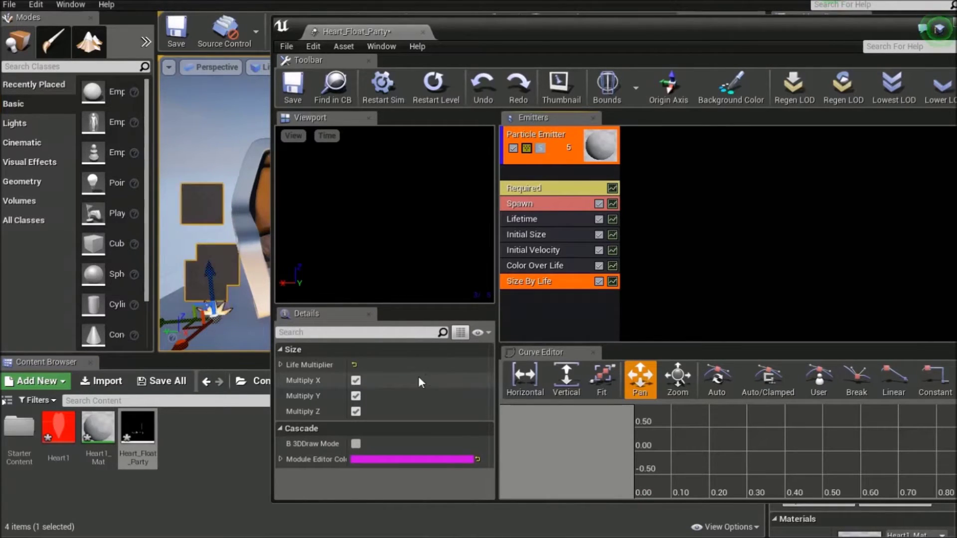
left_click(280, 364)
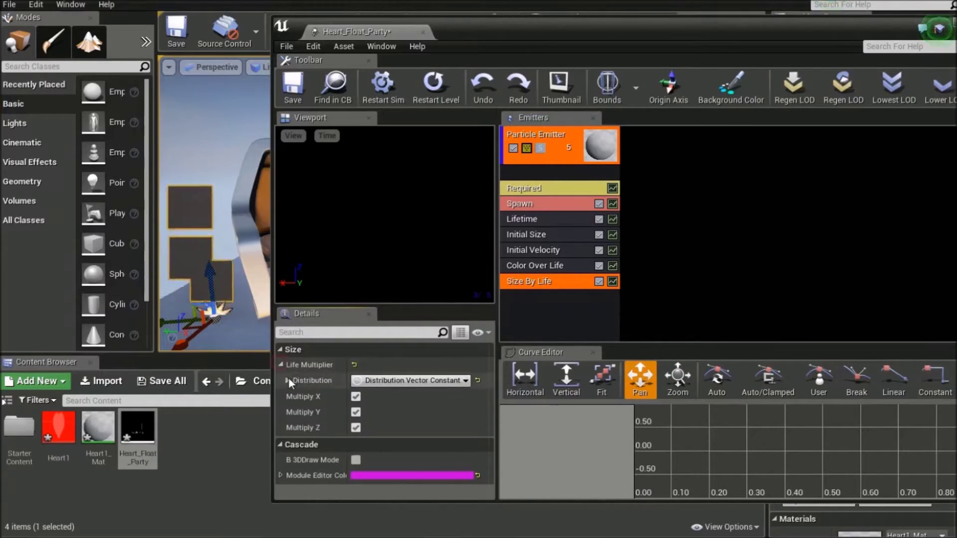
left_click(287, 380)
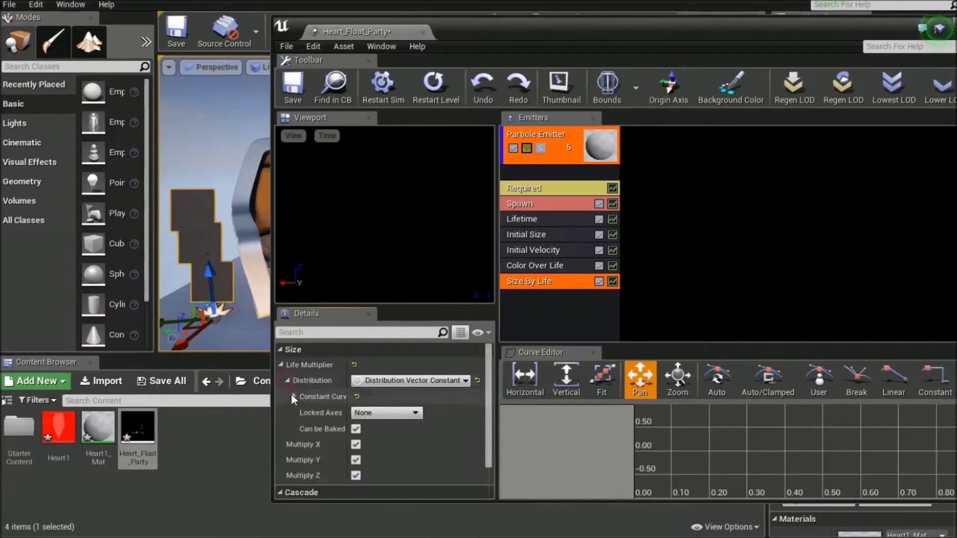
left_click(293, 396)
left_click(300, 412)
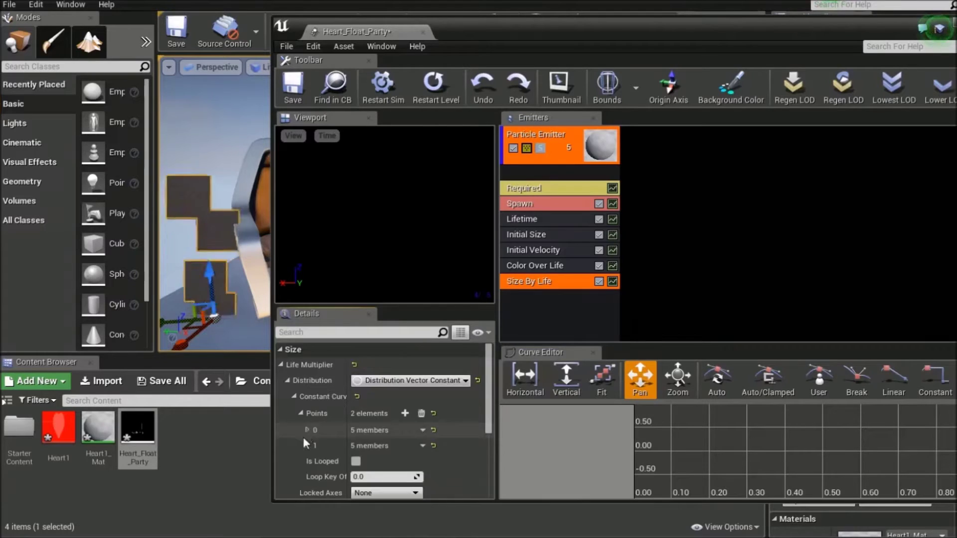
scroll(304, 435, "down", 1)
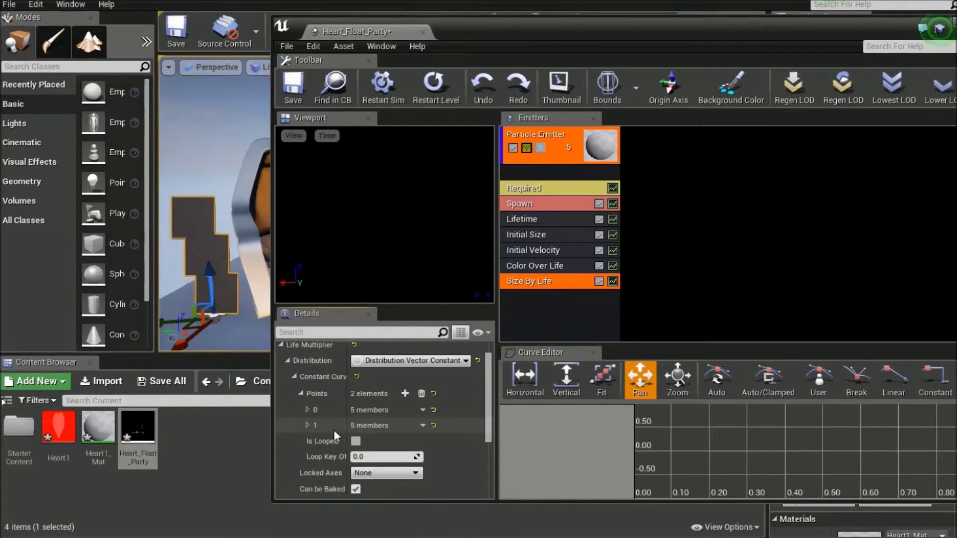
left_click(307, 425)
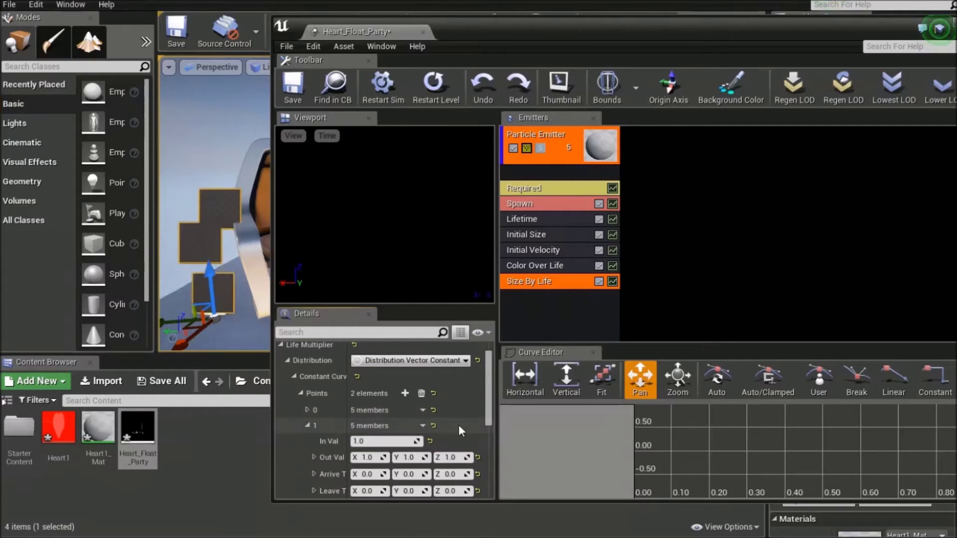
scroll(459, 424, "down", 1)
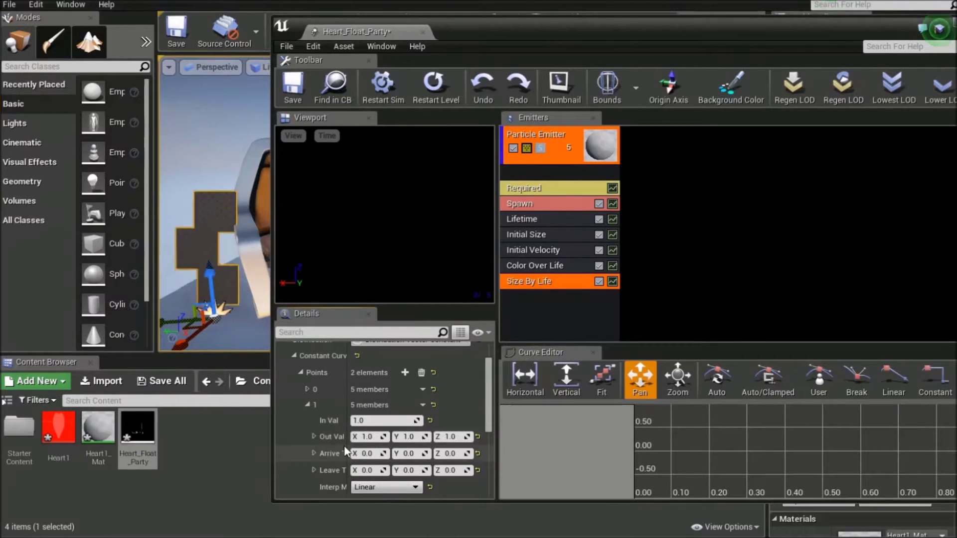
scroll(338, 423, "down", 1)
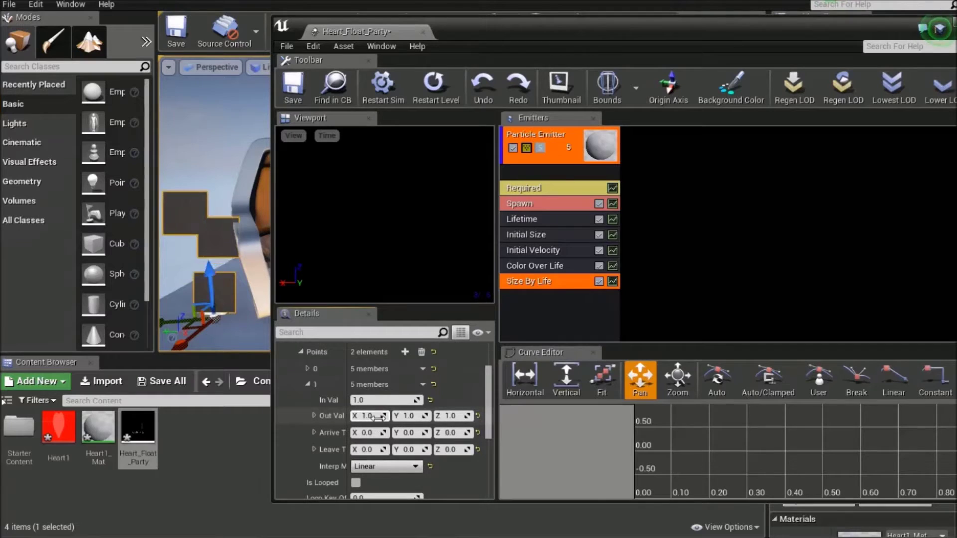
Try the X Out Val of curve point 1 at about 2.9 and -3.32, and set it to 0.2
left_click_drag(375, 418, 403, 417)
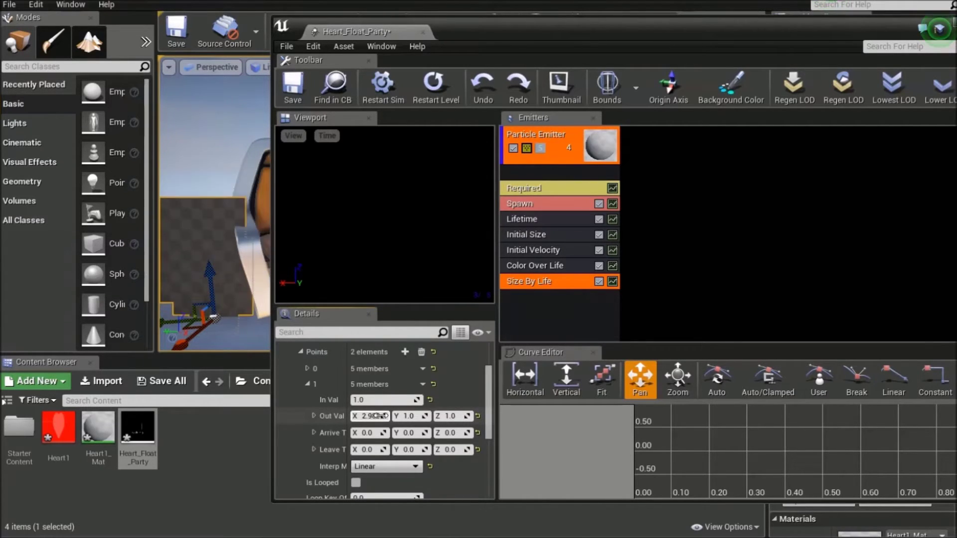
left_click_drag(382, 416, 156, 421)
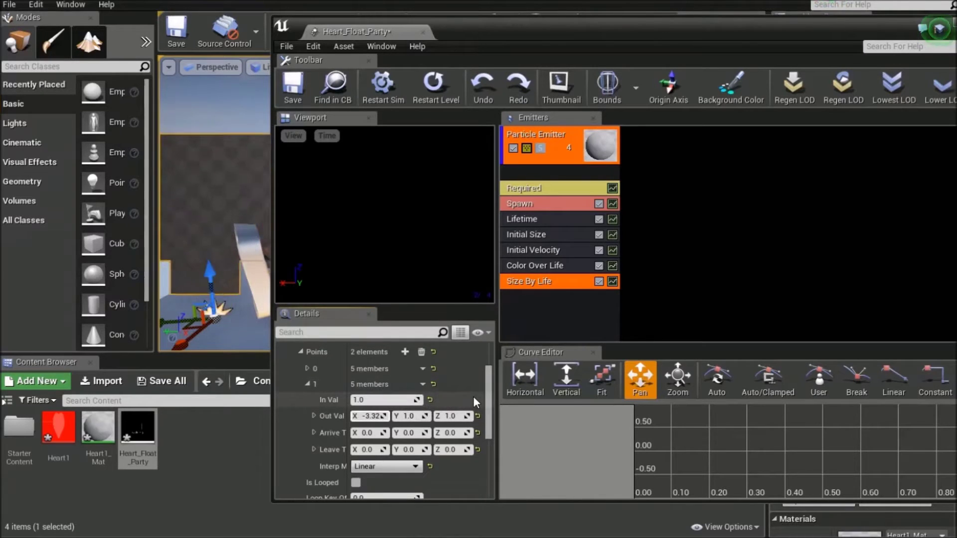
left_click(374, 417)
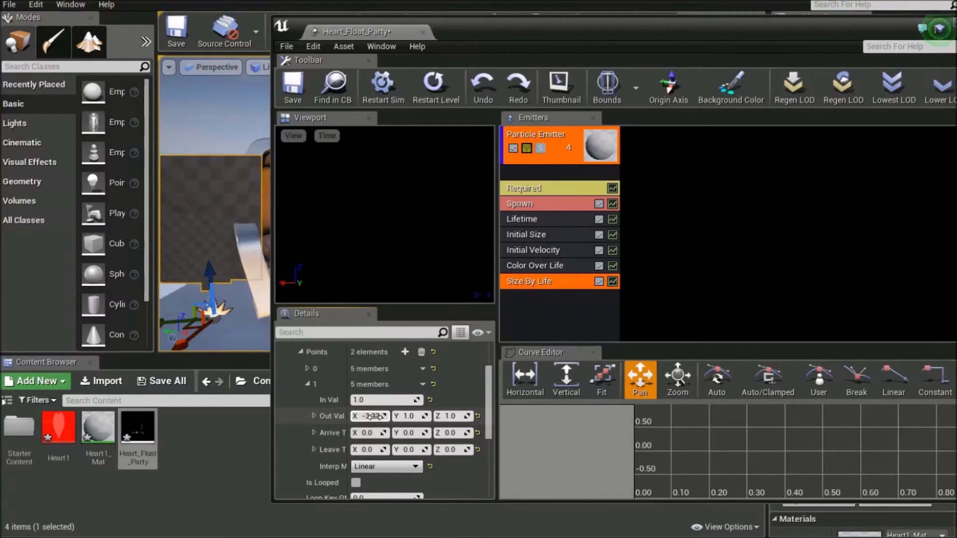
type("1")
key("Return")
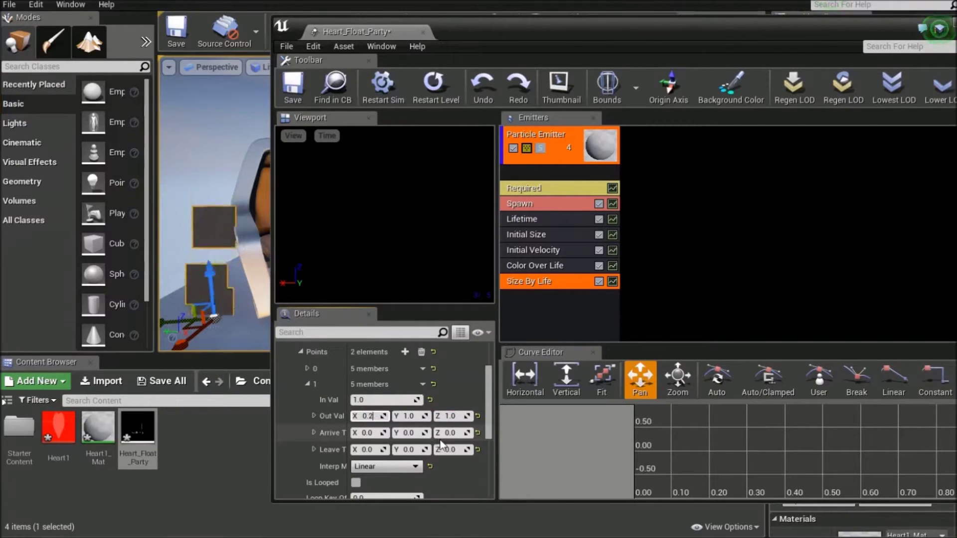
left_click(469, 404)
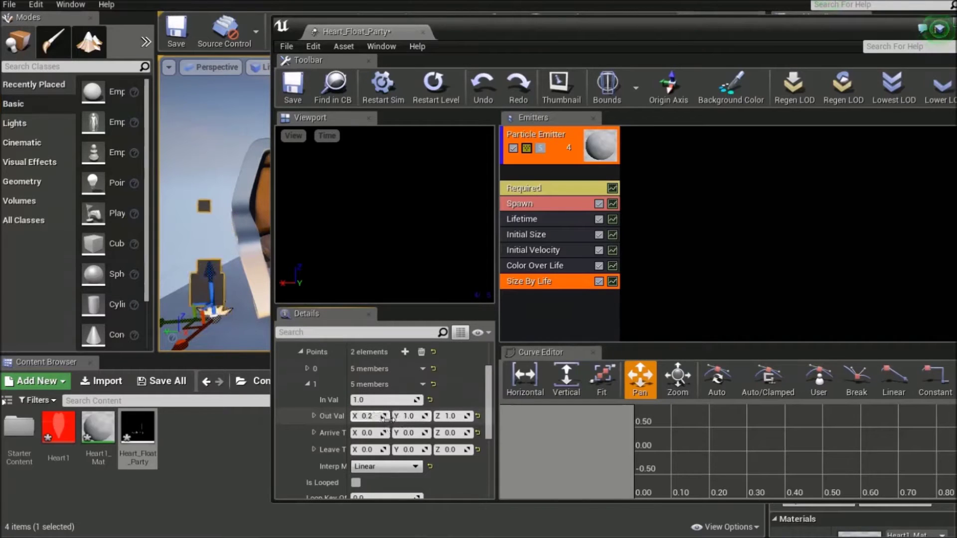
Set the Y and Z Out Val of curve point 1 to 0.2 and save the particle system
left_click(406, 417)
type("0.2")
key("Tab")
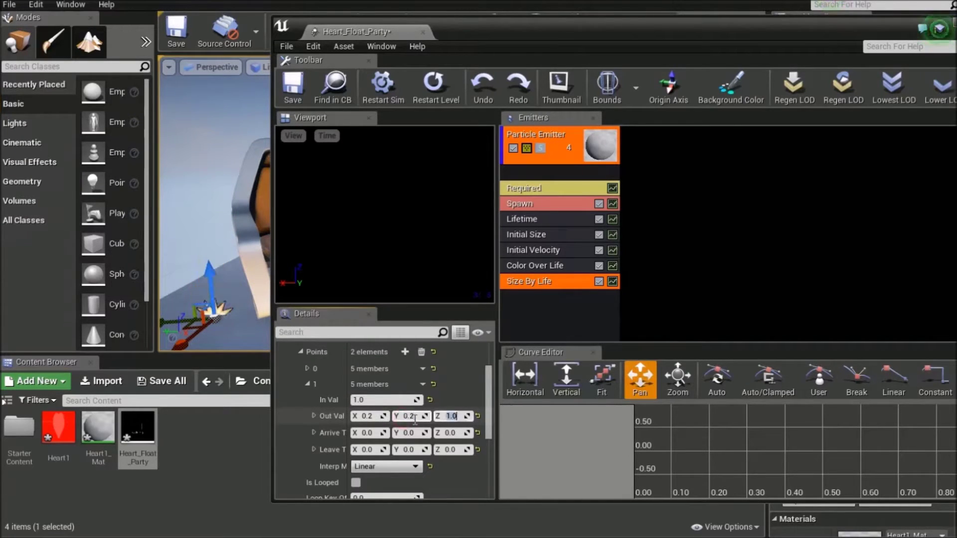
key("Return")
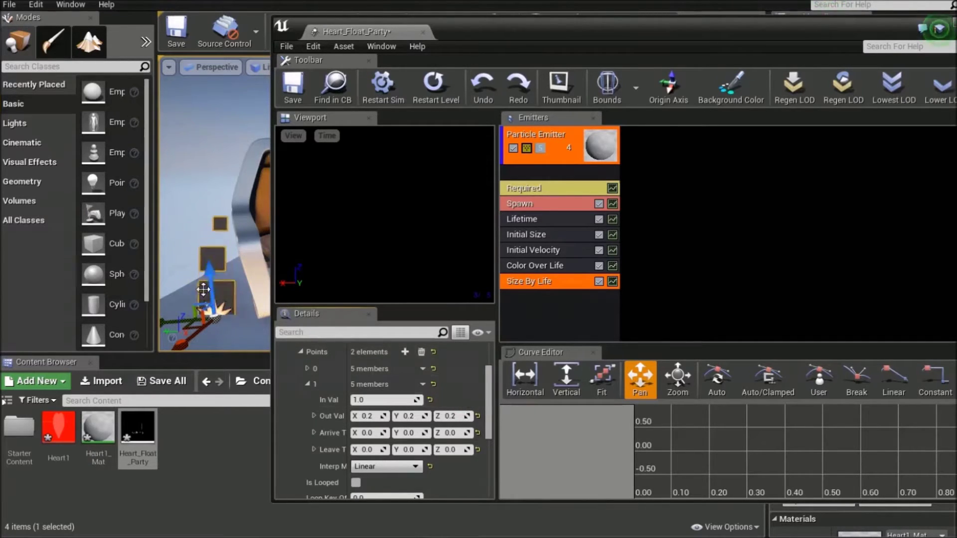
left_click(293, 88)
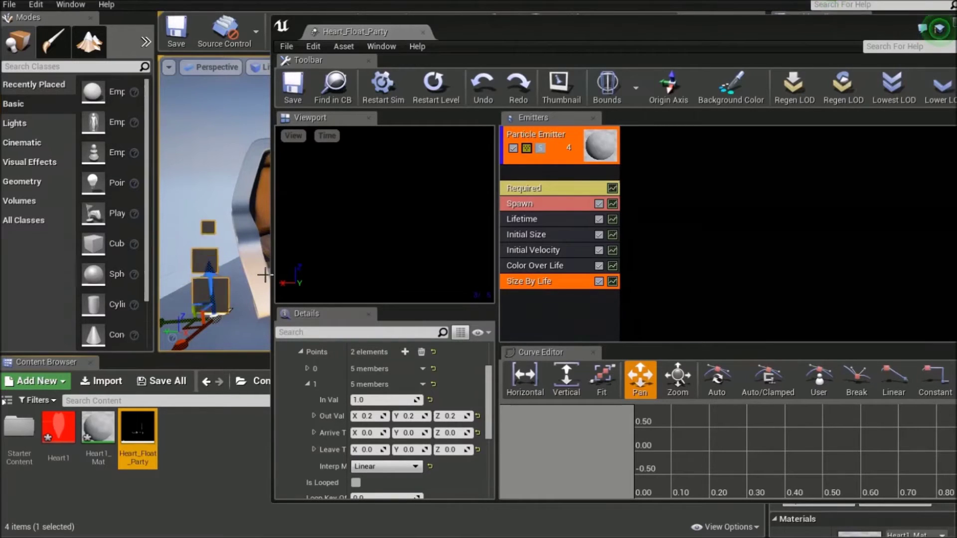
Switch the Initial Size and Initial Velocity modules off and back on in turn to compare their effect on the particles
left_click(540, 185)
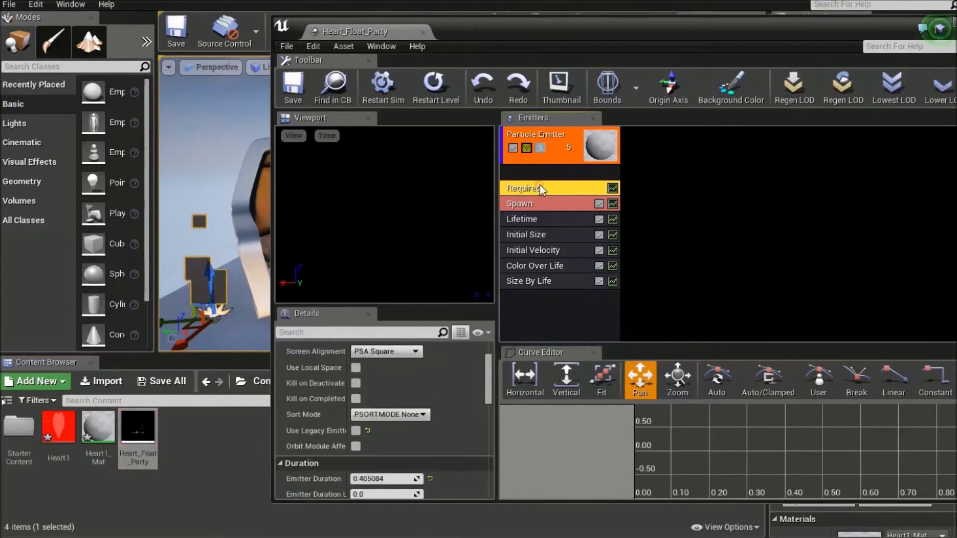
left_click(555, 235)
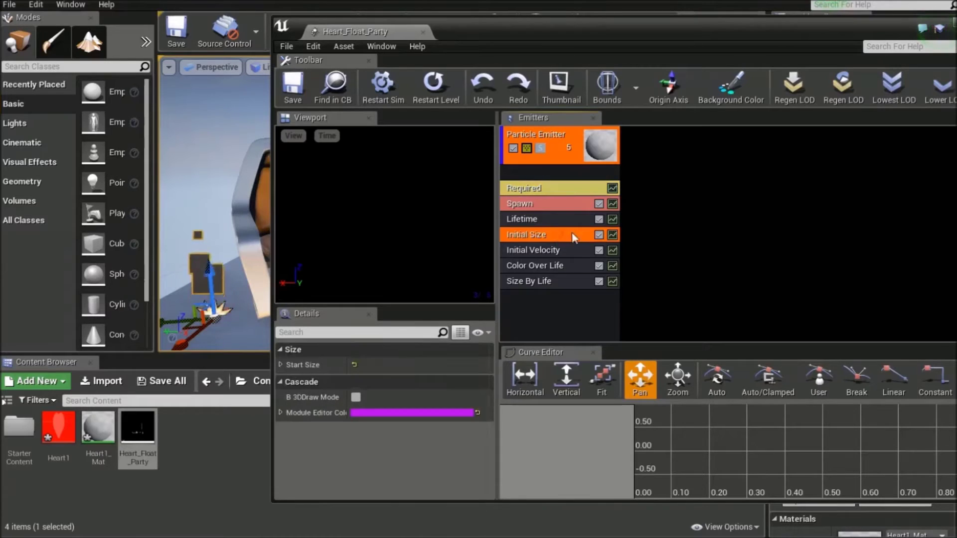
left_click(598, 235)
left_click(598, 235)
left_click(599, 250)
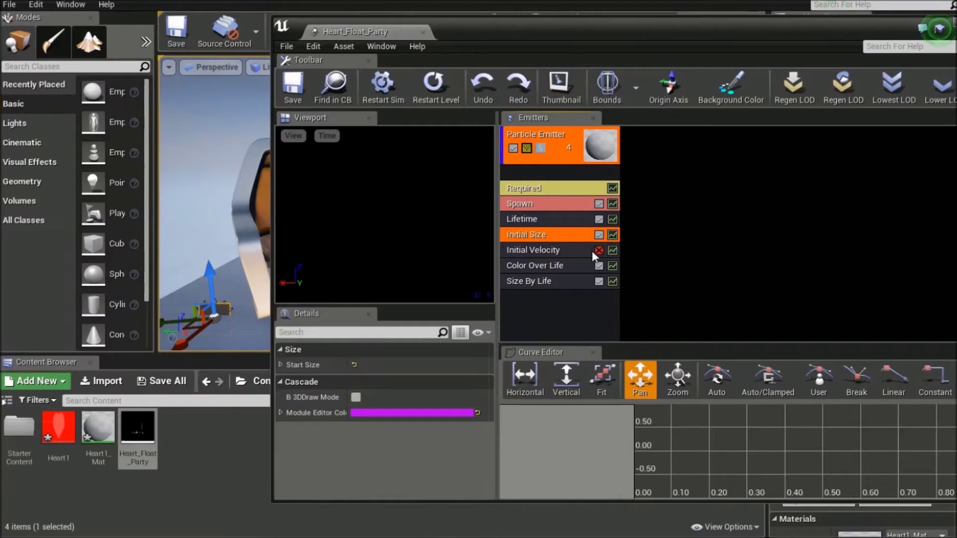
left_click(594, 250)
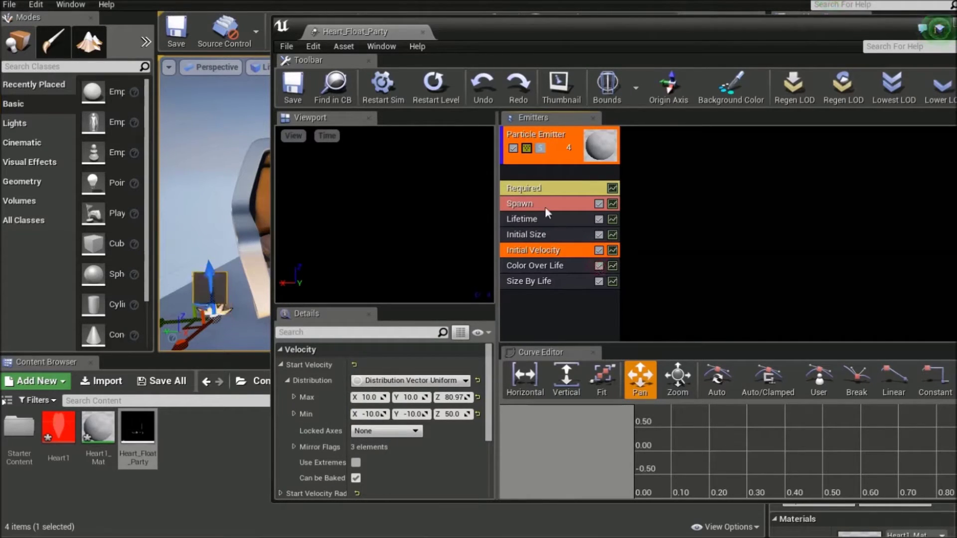
Enable Kill on Completed in the emitter's Required module and save the particle system
left_click(531, 189)
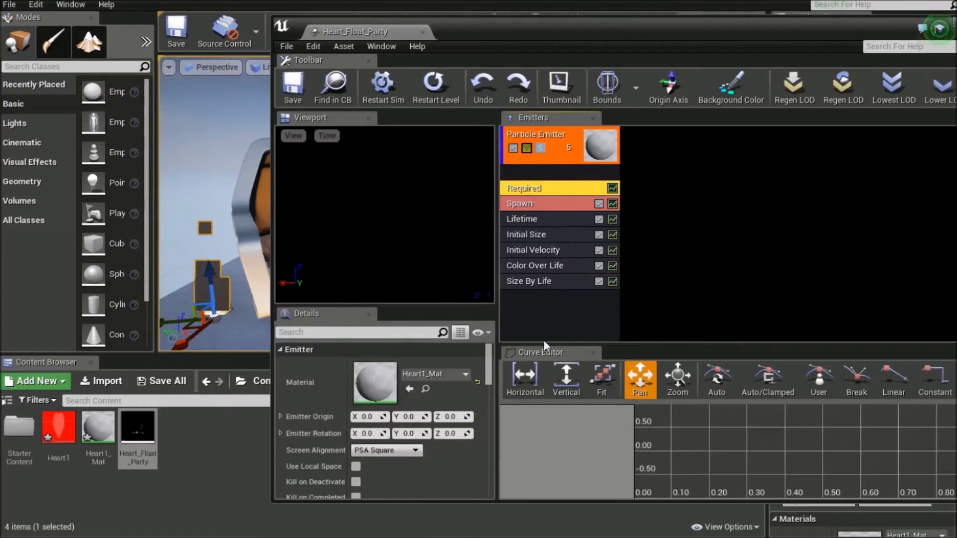
scroll(404, 427, "down", 1)
scroll(405, 421, "down", 5)
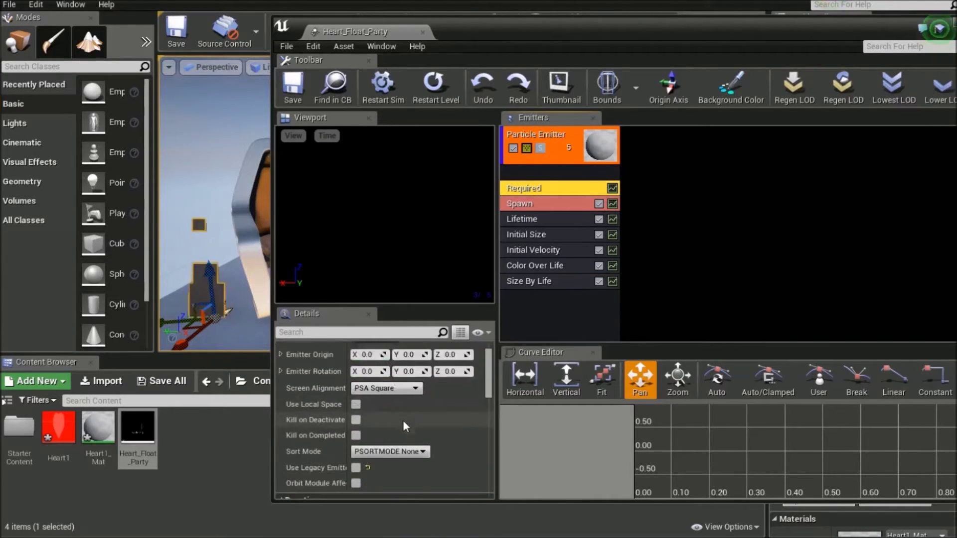
scroll(407, 401, "down", 2)
scroll(406, 401, "up", 2)
scroll(370, 383, "up", 1)
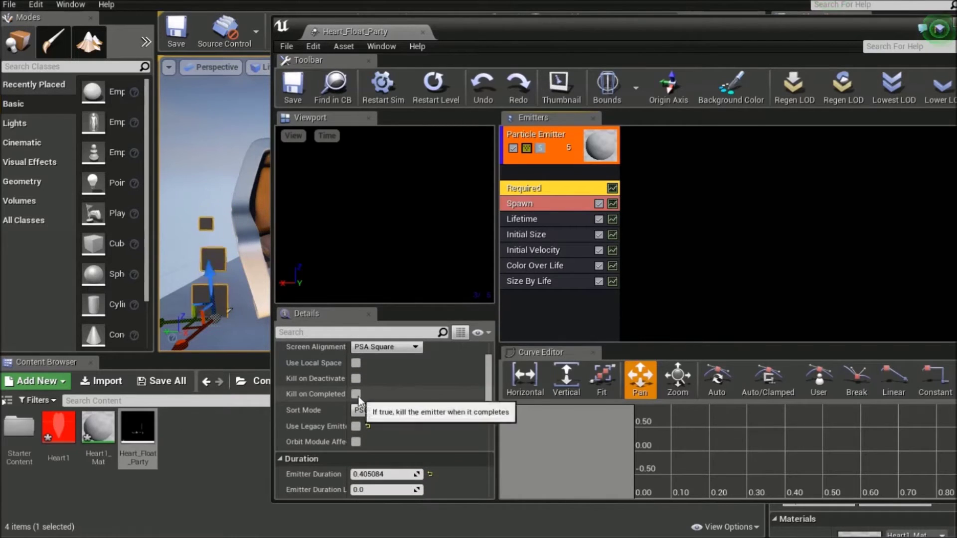
left_click(355, 395)
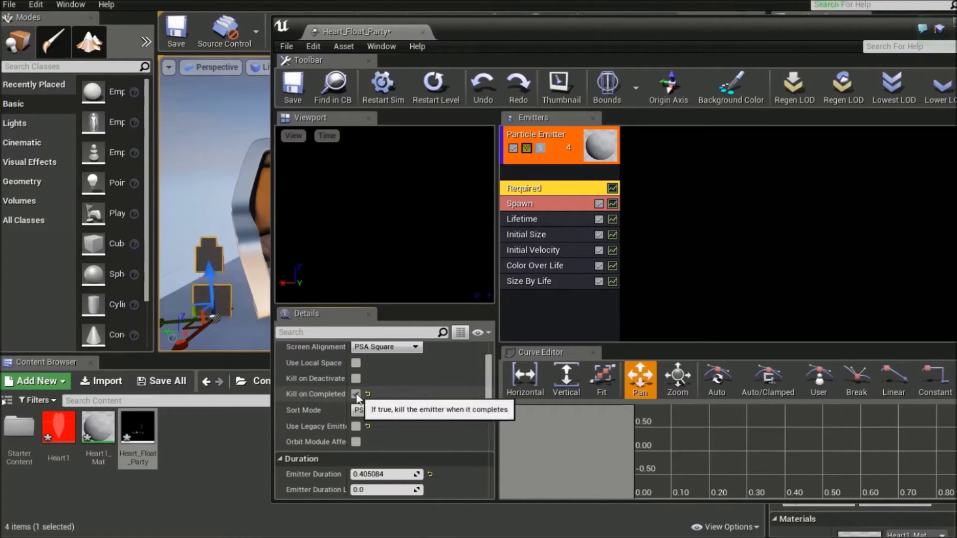
left_click(293, 88)
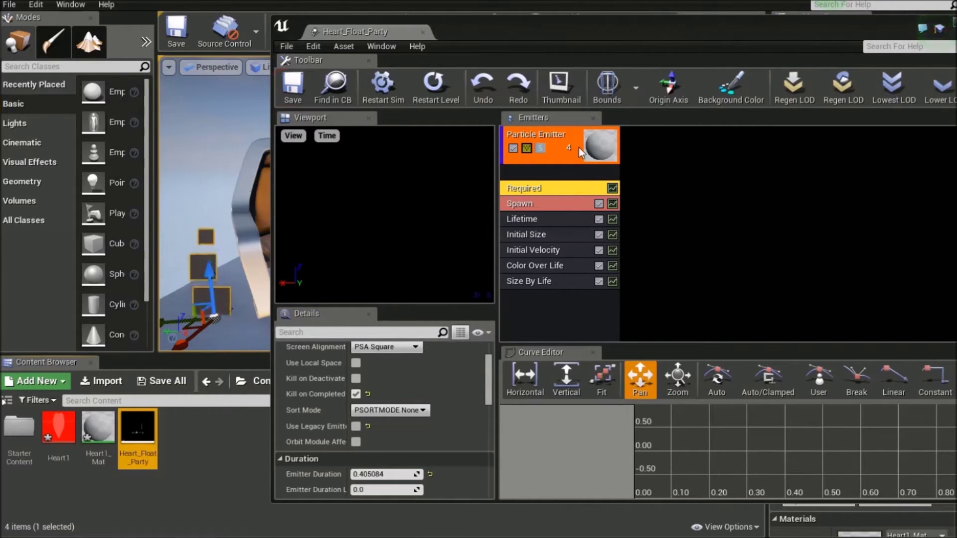
Close the Heart_Float_Party particle editor and save the level
left_click_drag(900, 18, 723, 19)
left_click(827, 20)
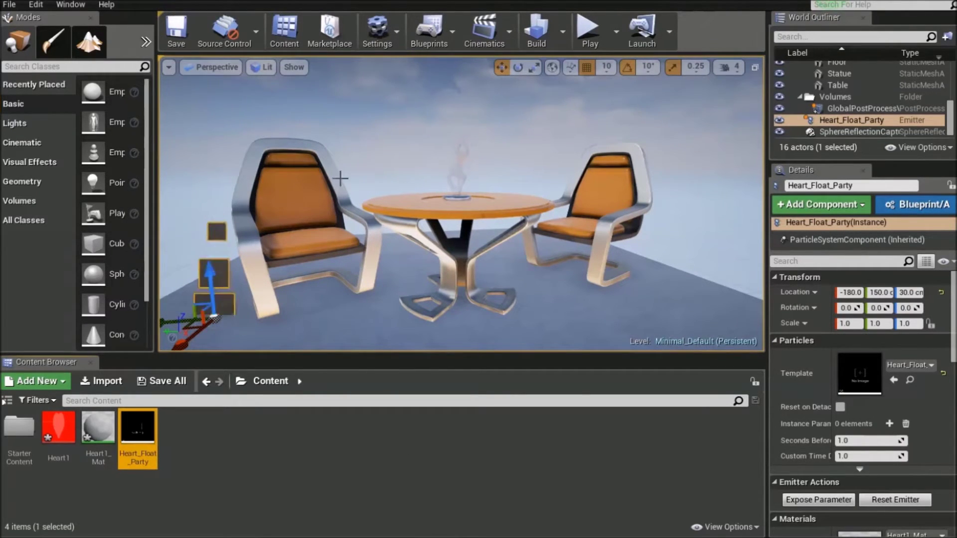
left_click(177, 31)
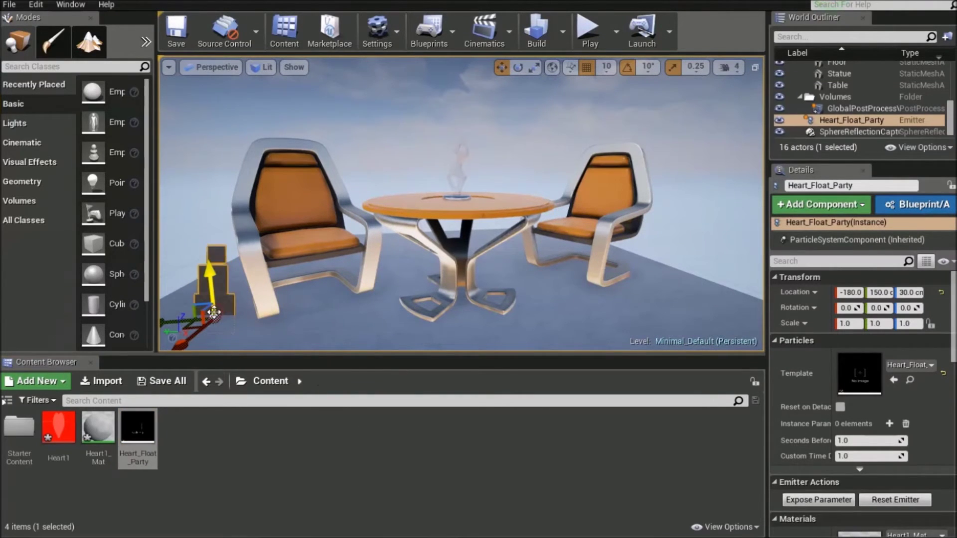
Delete the old heart emitter from the level and place a new Heart_Float_Party emitter at the table's near edge
key("Delete")
left_click_drag(148, 432, 439, 208)
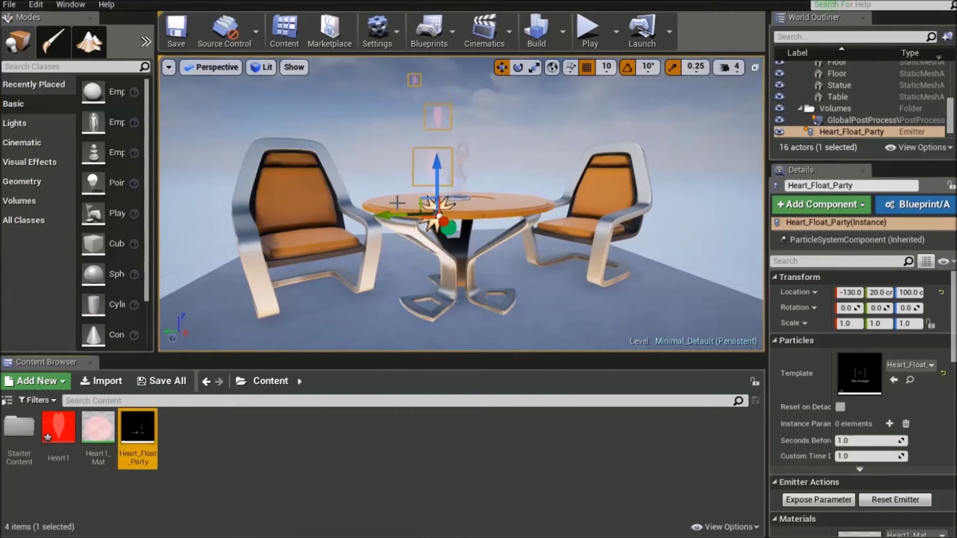
scroll(431, 147, "up", 5)
scroll(429, 153, "down", 5)
scroll(429, 153, "up", 5)
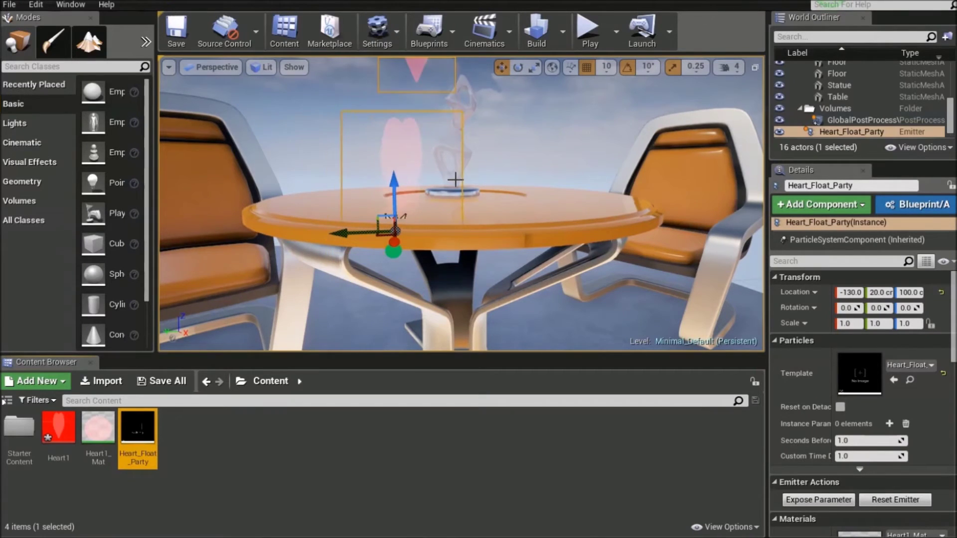
scroll(458, 175, "down", 5)
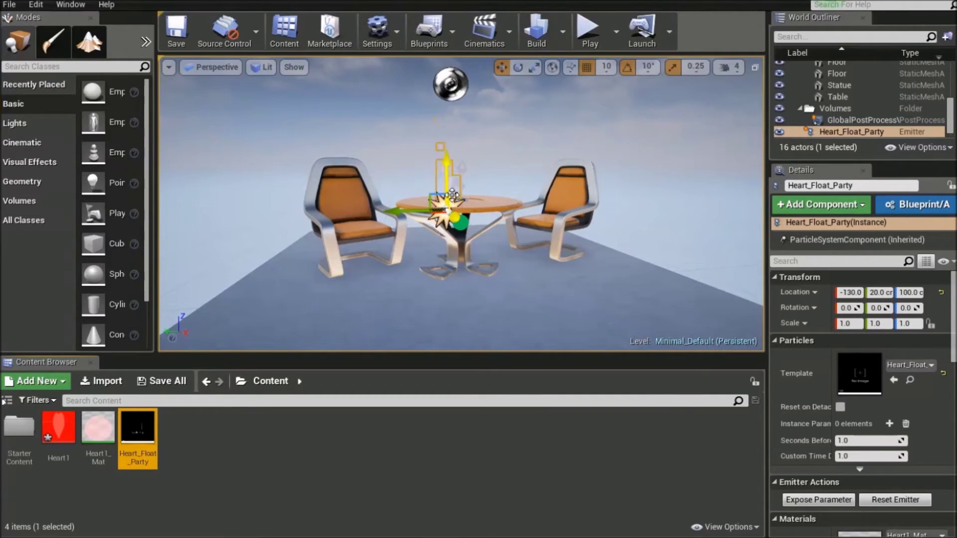
Move the heart emitter in front of the table to X -10, Y 20 and drop it onto the surface below
left_click_drag(445, 165, 445, 224)
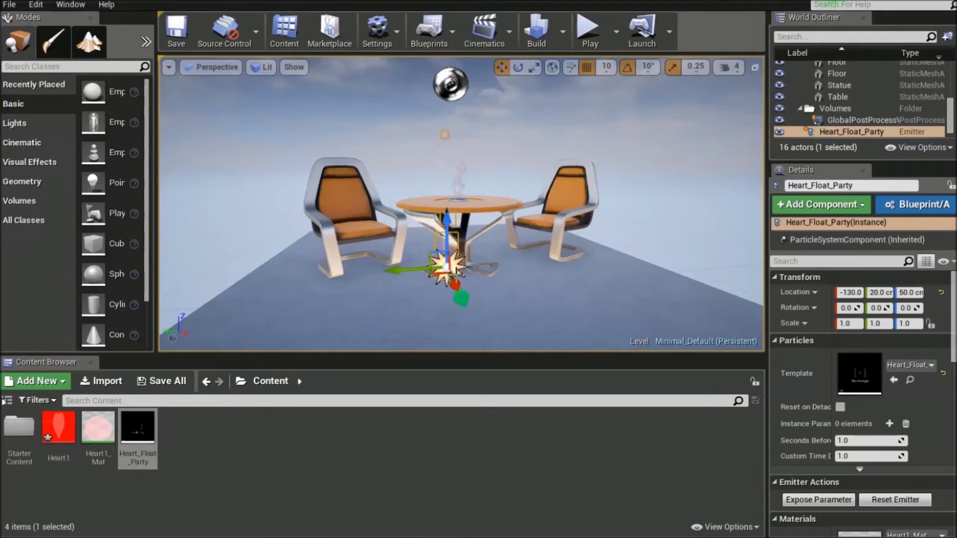
right_click_drag(457, 292, 448, 289)
left_click_drag(426, 269, 464, 331)
left_click_drag(451, 258, 449, 221)
key("End")
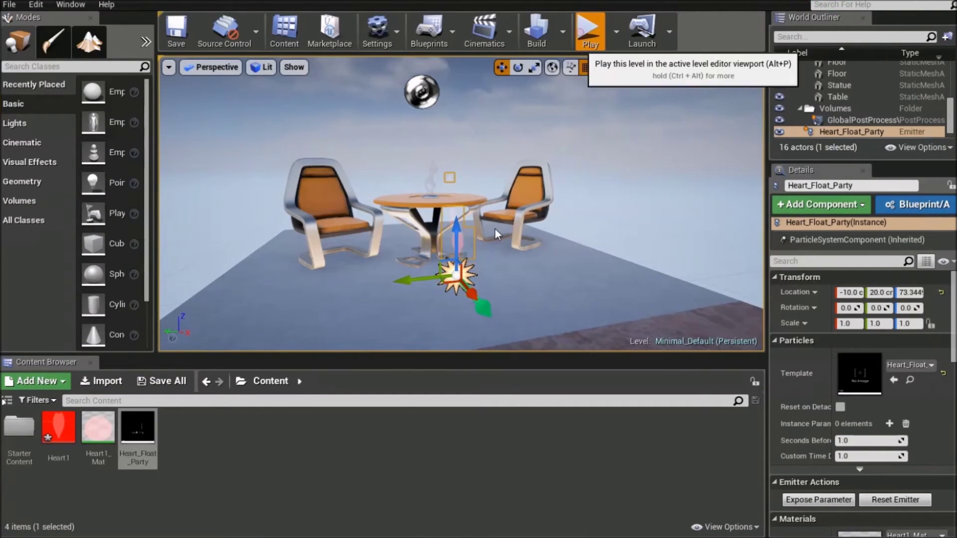
Play the level and fly around the table and chairs to examine the floating hearts, and end the play session
left_click(590, 29)
left_click(433, 300)
key("w")
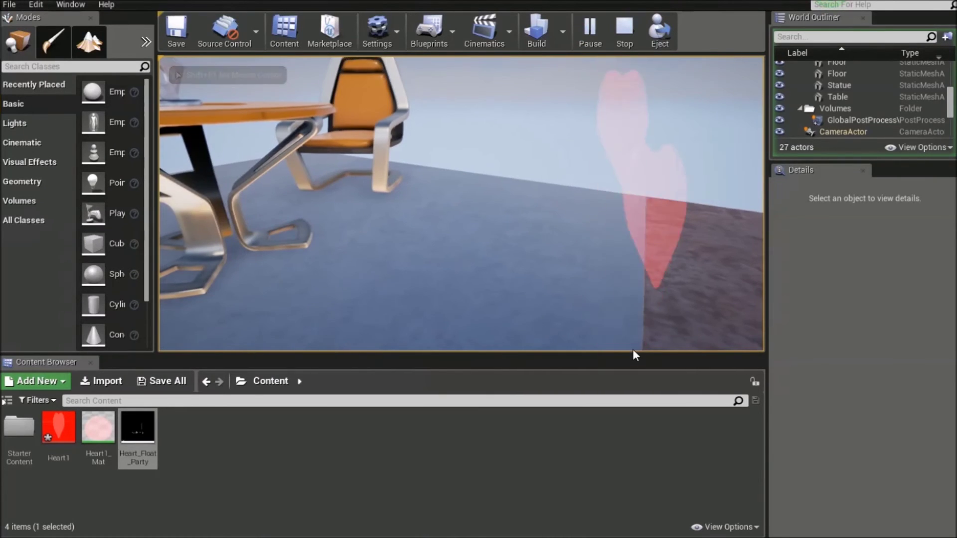
key("d")
key("s")
key("a")
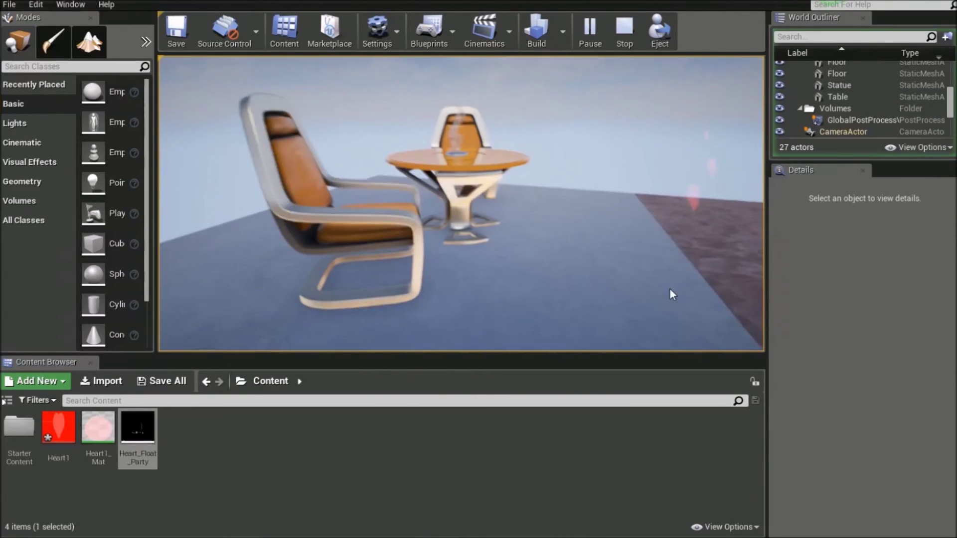
key("d")
key("d")
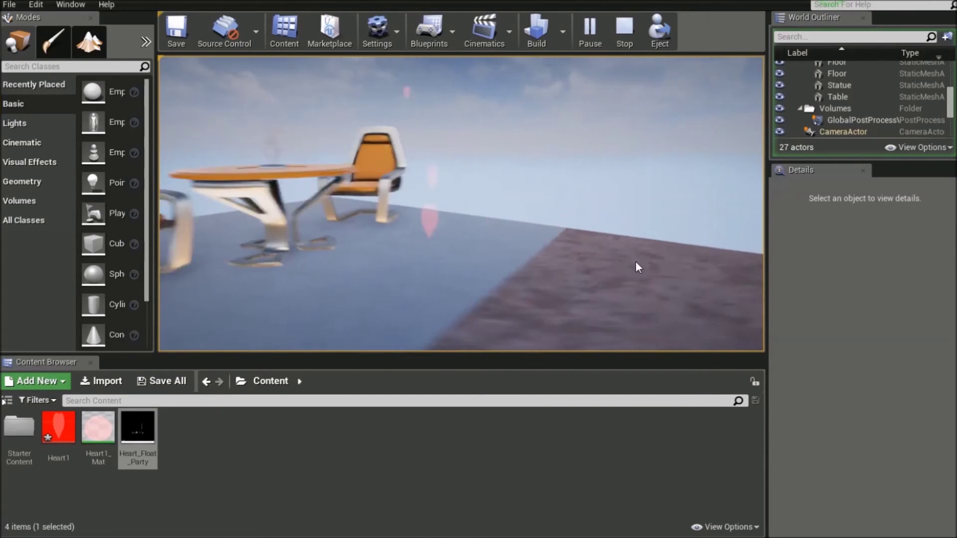
key("w")
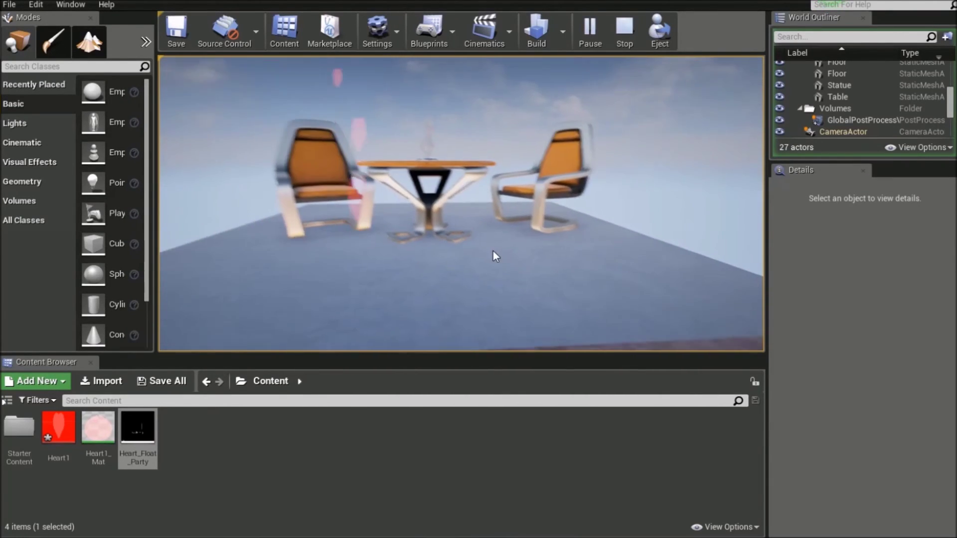
key("s")
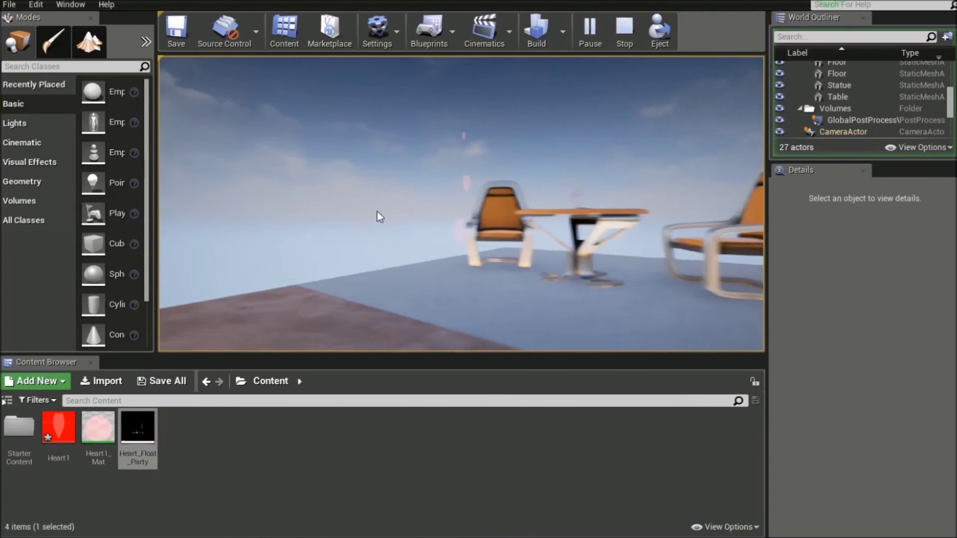
key("a")
key("w")
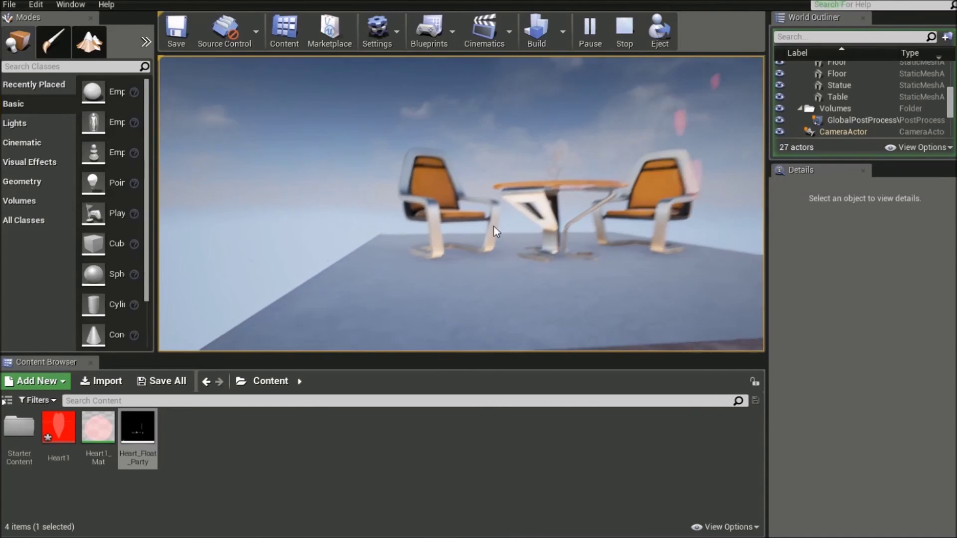
key("Escape")
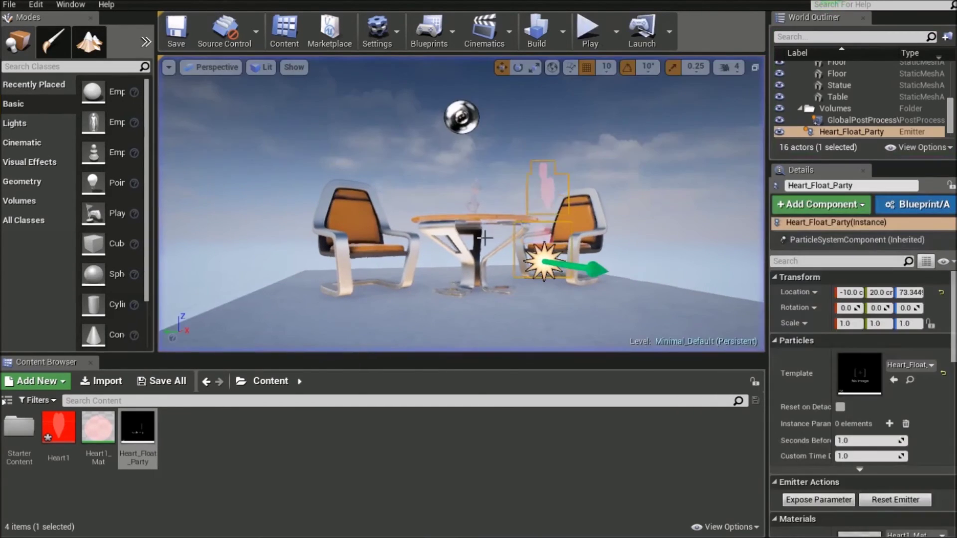
Reopen the Heart_Float_Party particle system and adjust the maximum Z start velocity in the Initial Velocity module
double_click(138, 427)
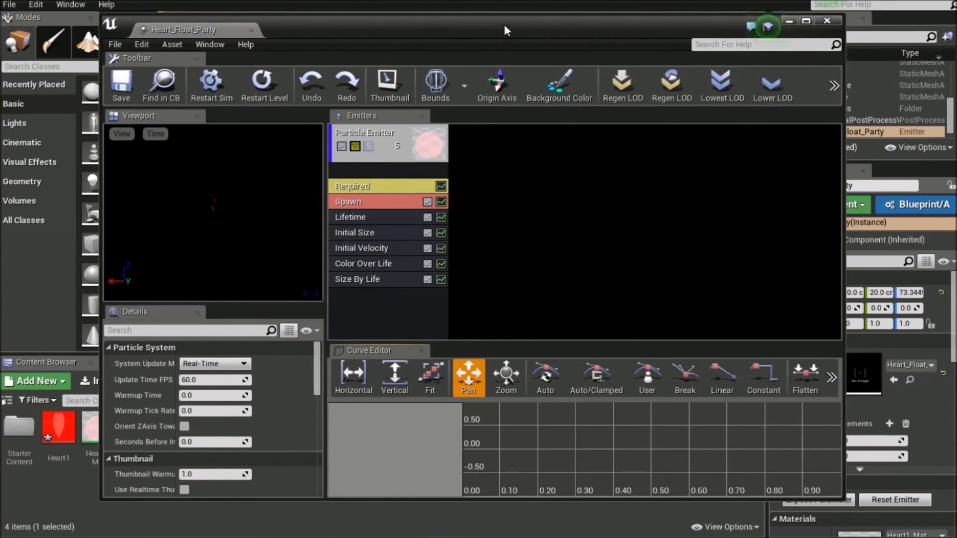
left_click_drag(528, 37, 378, 59)
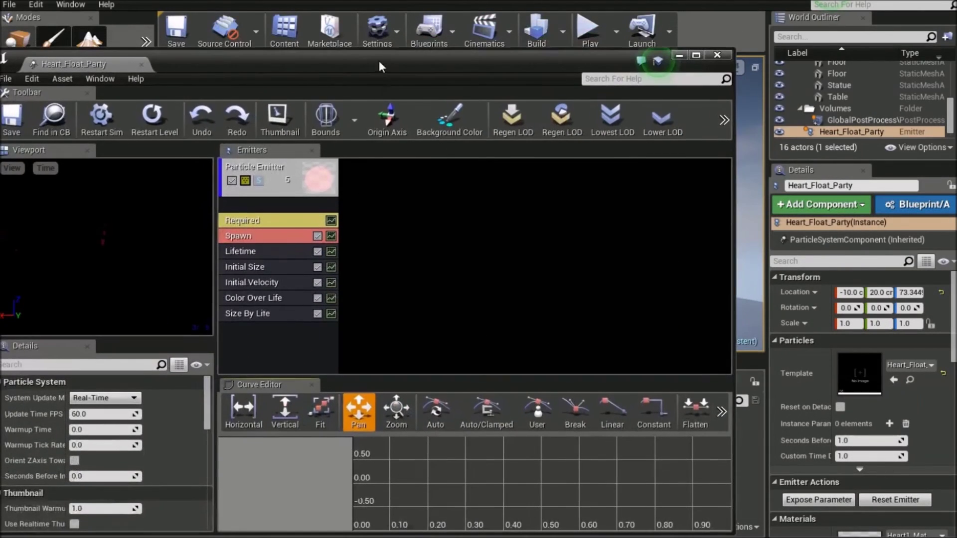
left_click(269, 285)
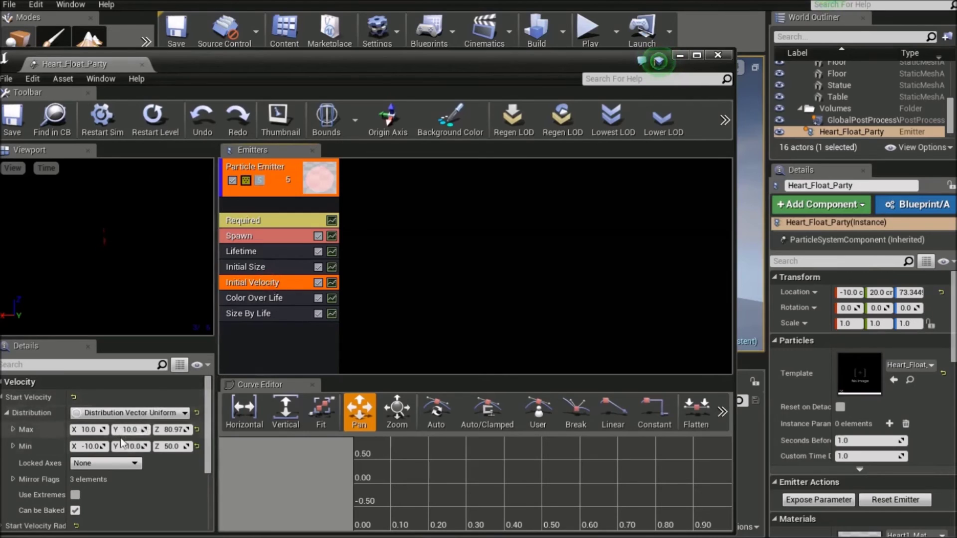
left_click_drag(163, 429, 151, 432)
Set the Spawn module's constant rate to 4, save the particle system and close its editor
left_click(261, 223)
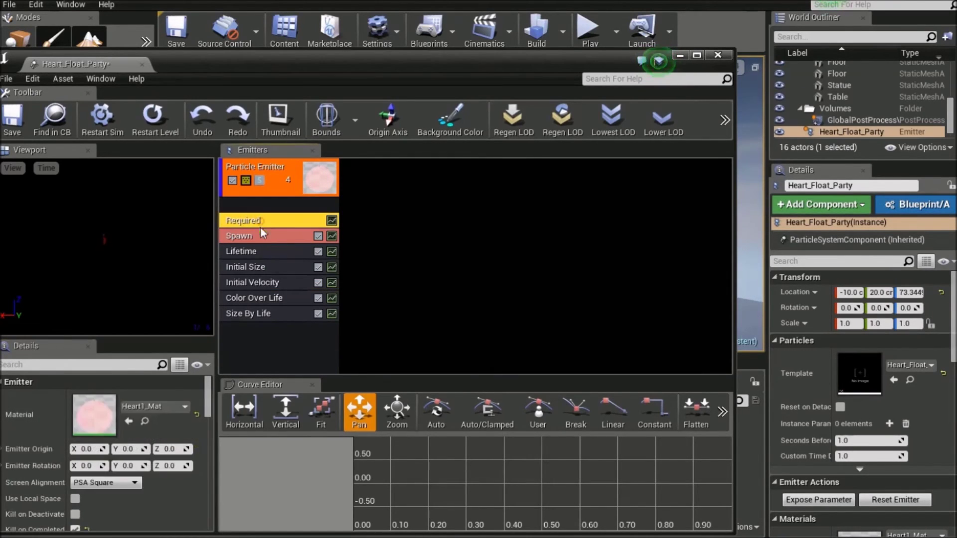
left_click(282, 235)
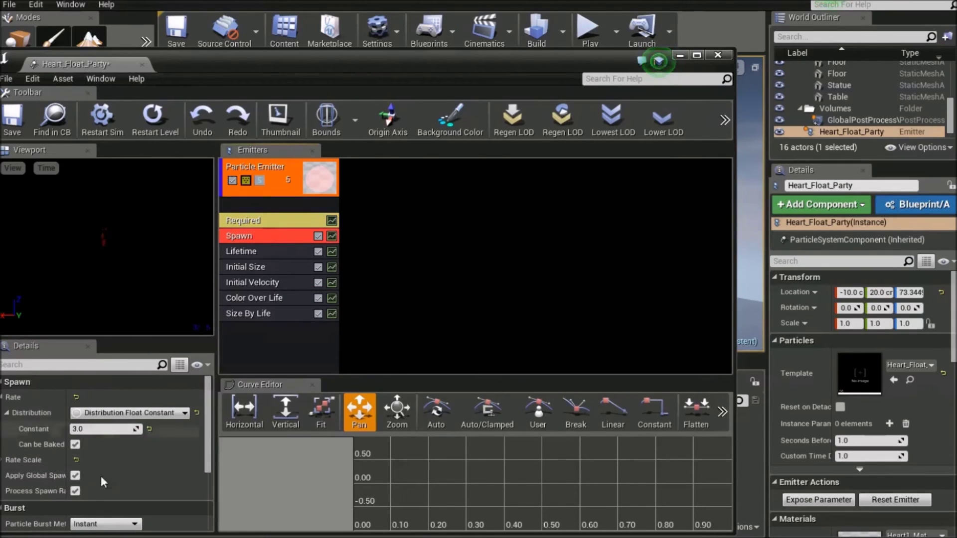
type("4")
key("Return")
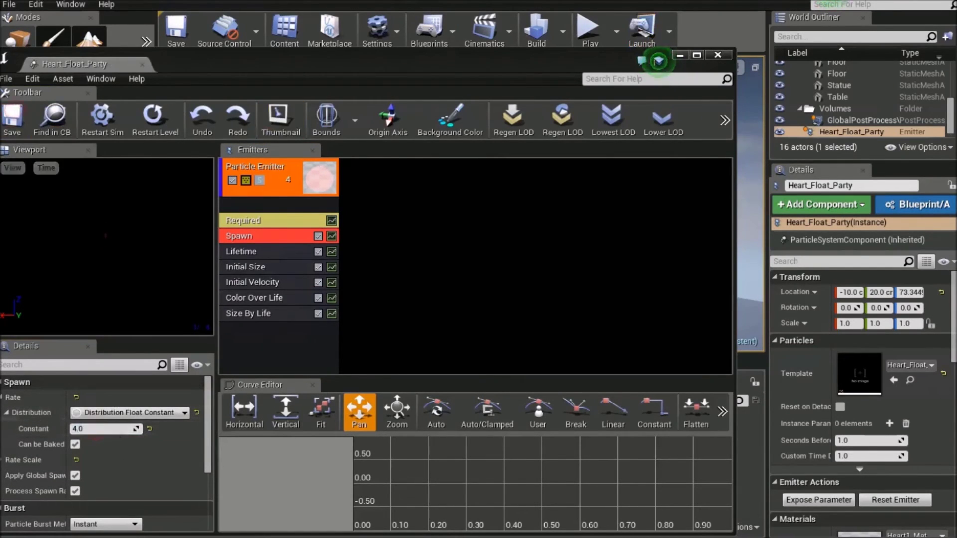
left_click(719, 54)
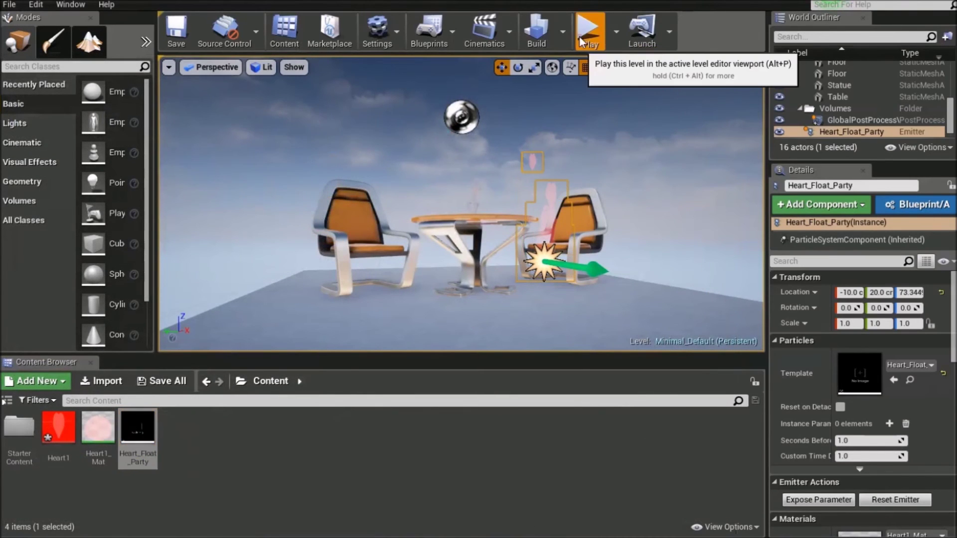
Play the level again, view the retuned heart particles from several sides and end the play session
left_click(587, 30)
left_click(489, 292)
key("w")
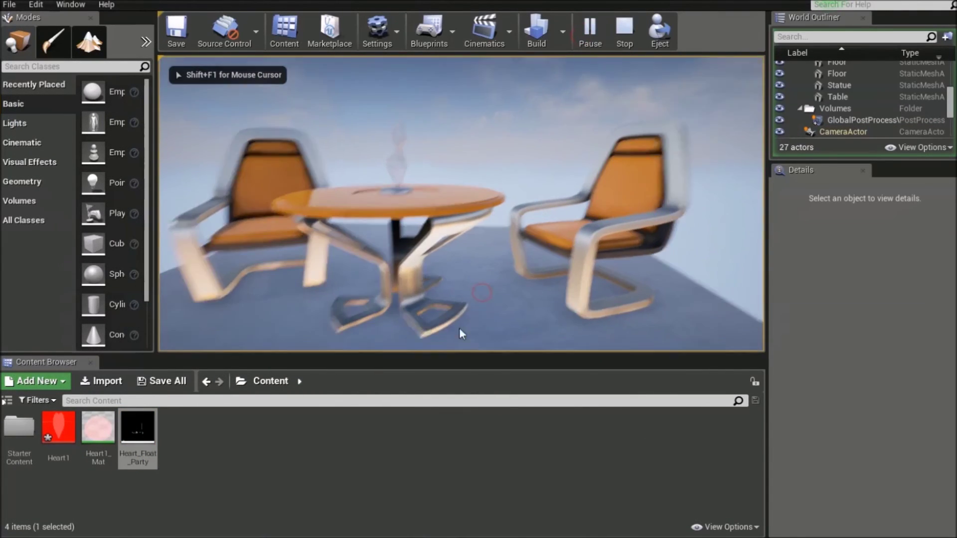
key("s")
key("a")
key("w")
key("d")
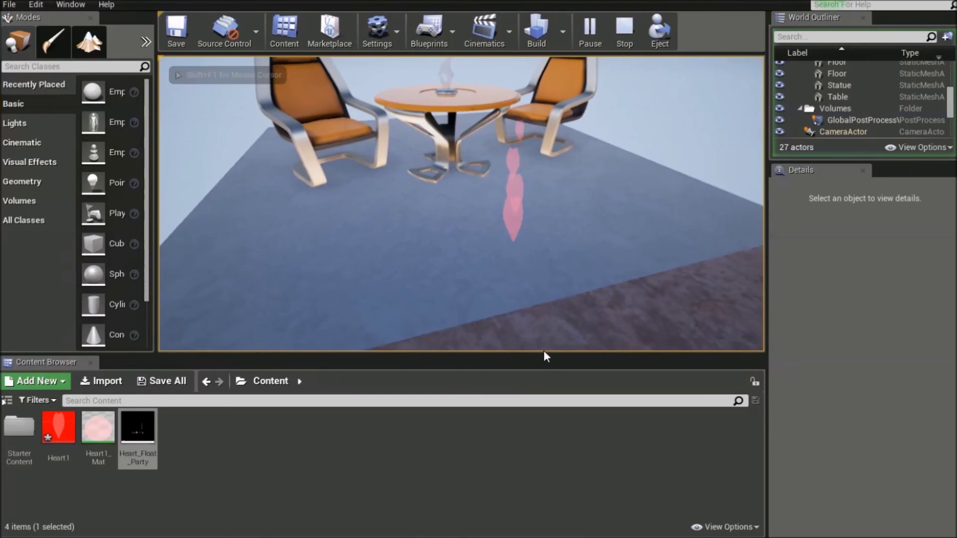
key("d")
key("w")
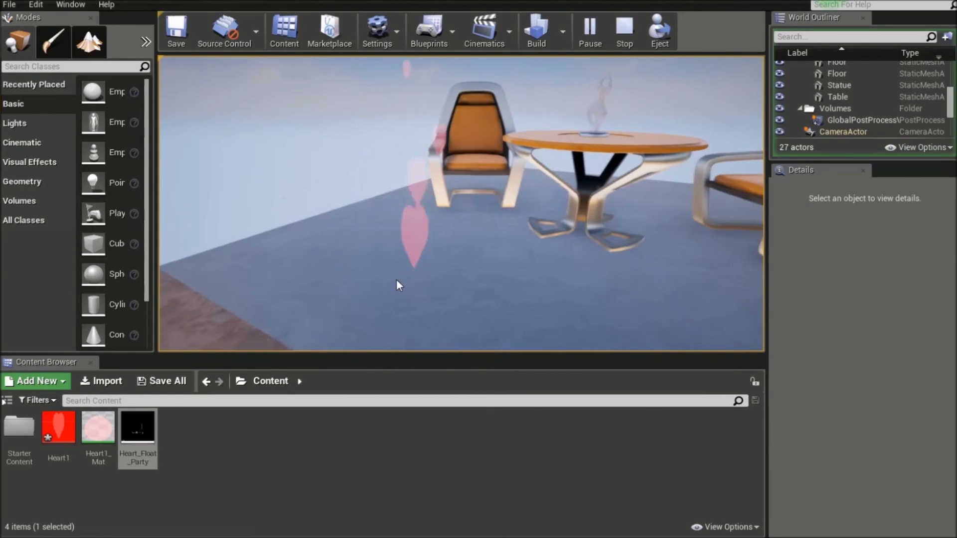
key("a")
key("s")
key("d")
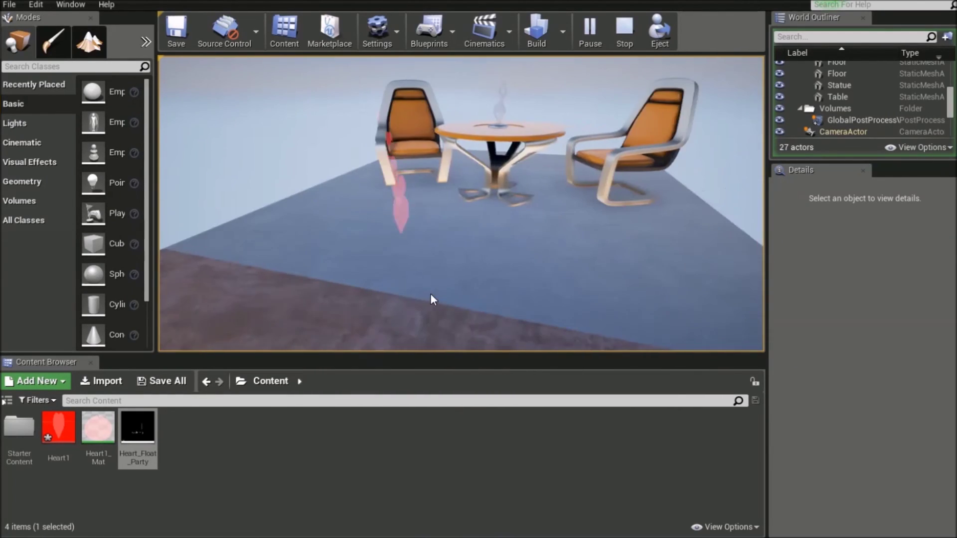
key("a")
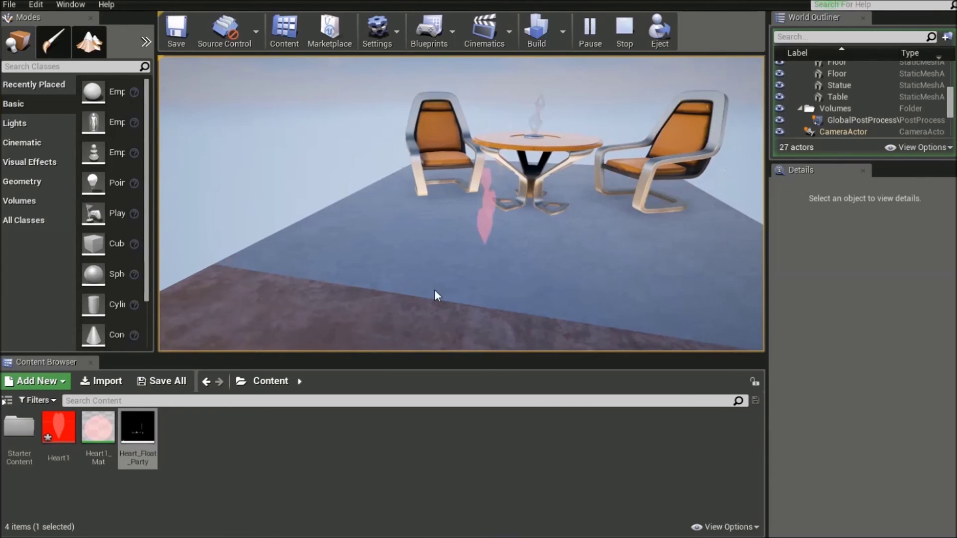
key("Escape")
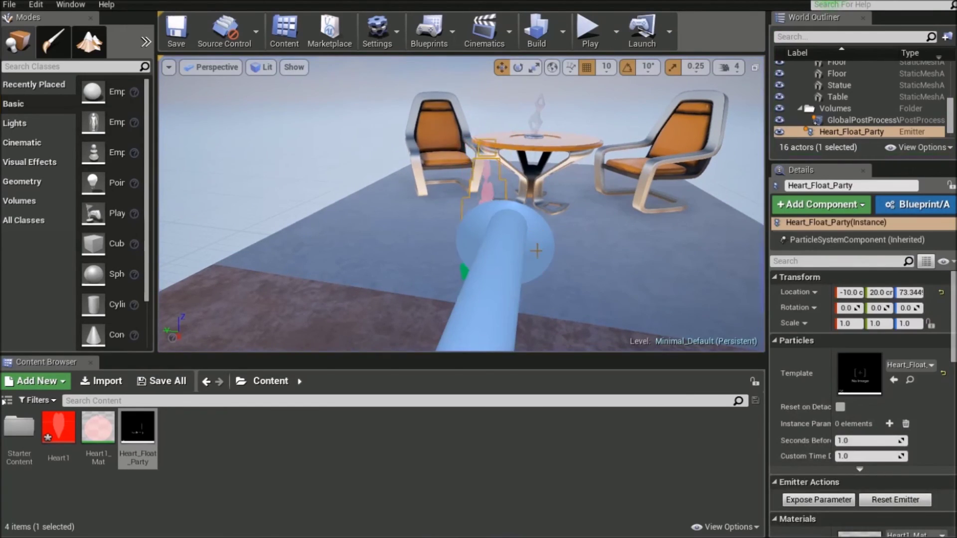